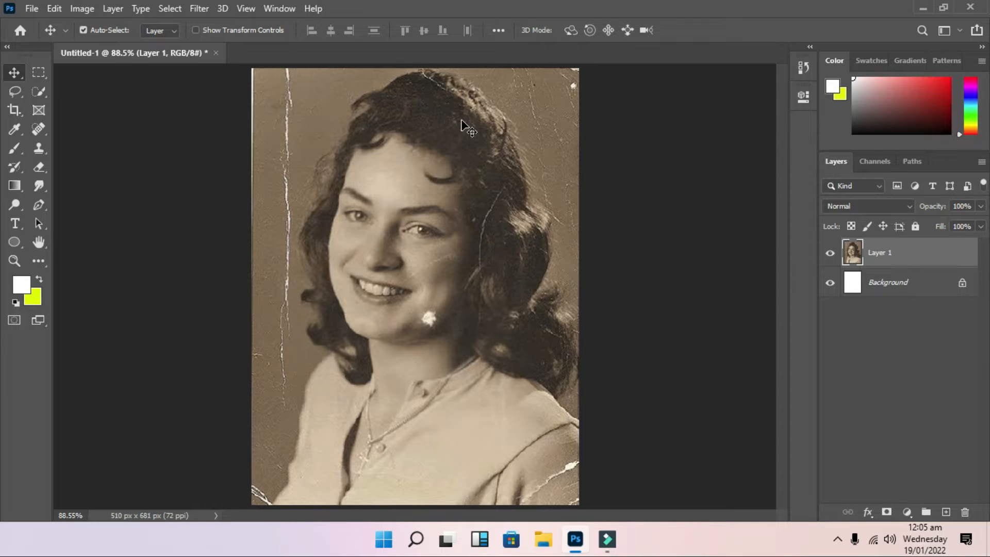
Step: Remove the long vertical crack from the upper background beside the woman's hair using the Spot Healing Brush at size 20
left_click(41, 129)
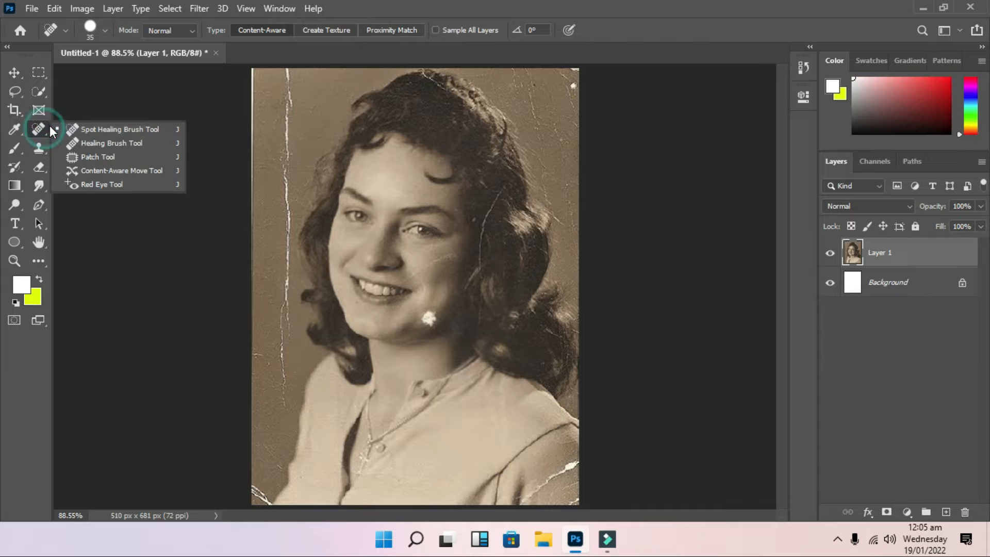
left_click(69, 129)
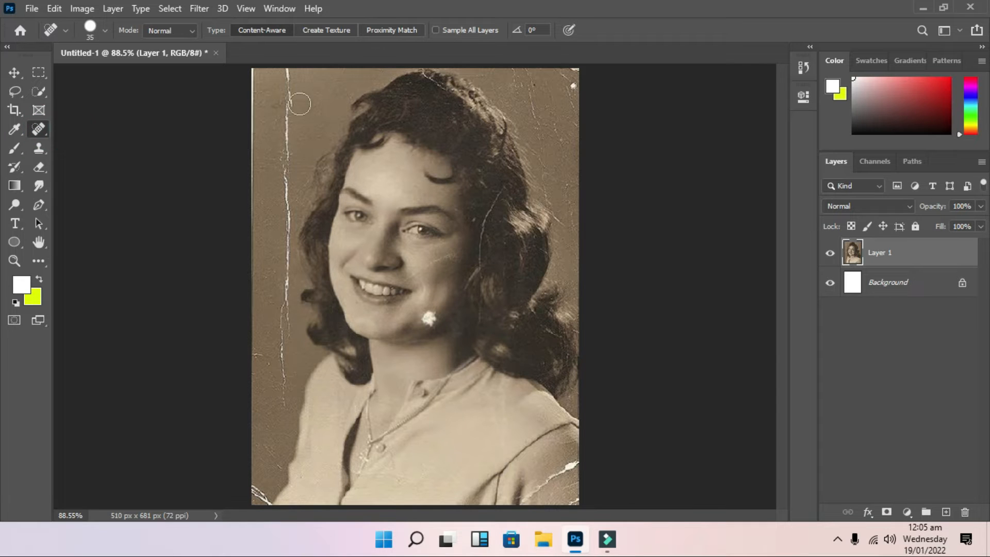
key("bracketleft")
key("bracketleft")
key("bracketleft")
left_click_drag(287, 72, 286, 154)
left_click_drag(281, 94, 286, 239)
left_click_drag(291, 190, 286, 258)
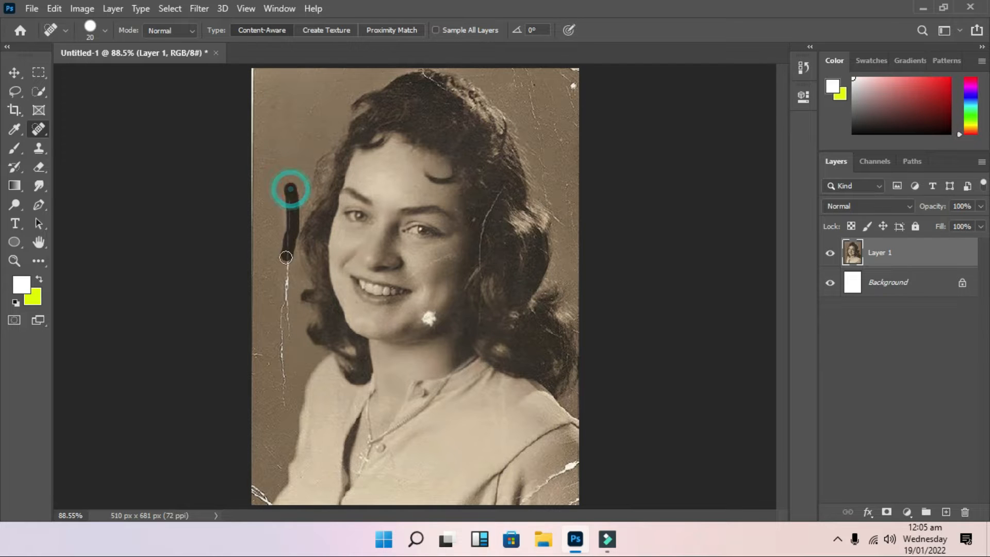
left_click_drag(293, 209, 283, 278)
left_click_drag(283, 243, 282, 198)
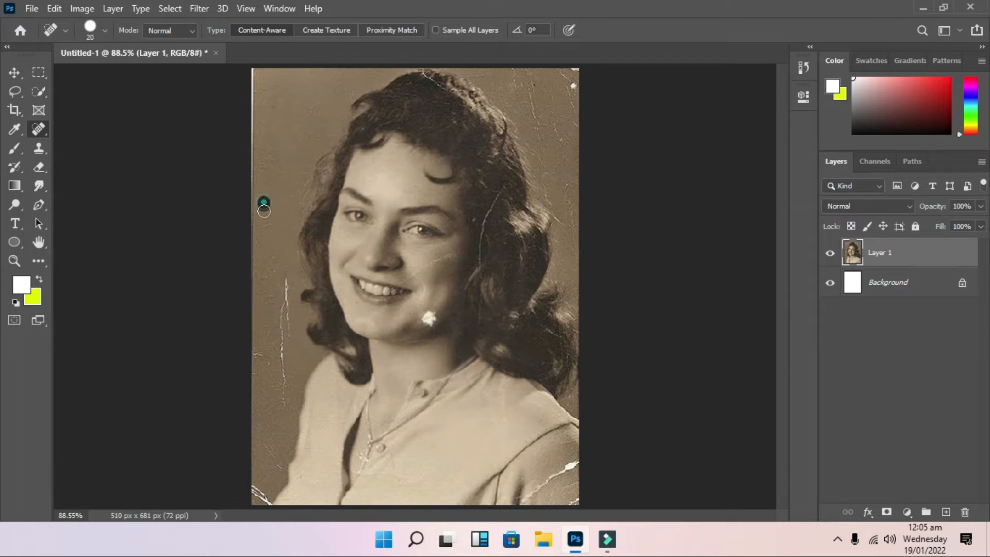
Step: Heal the photo's left edge, the lower crack, the corner tear and the remaining background specks, enlarging the healing brush to 25
mouse_move(255, 67)
left_mouse_down()
mouse_move(255, 138)
mouse_move(254, 107)
mouse_move(252, 192)
left_mouse_up()
left_click_drag(254, 147, 256, 235)
mouse_move(253, 194)
left_mouse_down()
mouse_move(247, 284)
mouse_move(262, 377)
left_mouse_up()
left_click_drag(285, 281, 283, 387)
left_click_drag(265, 338, 267, 435)
left_click_drag(265, 499, 253, 488)
key("]")
left_click_drag(271, 211, 268, 301)
left_click_drag(265, 152, 262, 280)
left_click_drag(304, 201, 285, 279)
left_click_drag(279, 318, 273, 358)
Step: Heal the scratches in the background right of the hair and the white tear across the sleeve
mouse_move(573, 67)
left_mouse_down()
mouse_move(555, 100)
mouse_move(522, 92)
left_mouse_up()
mouse_move(561, 153)
left_mouse_down()
mouse_move(569, 209)
mouse_move(538, 195)
left_mouse_up()
left_click(561, 196)
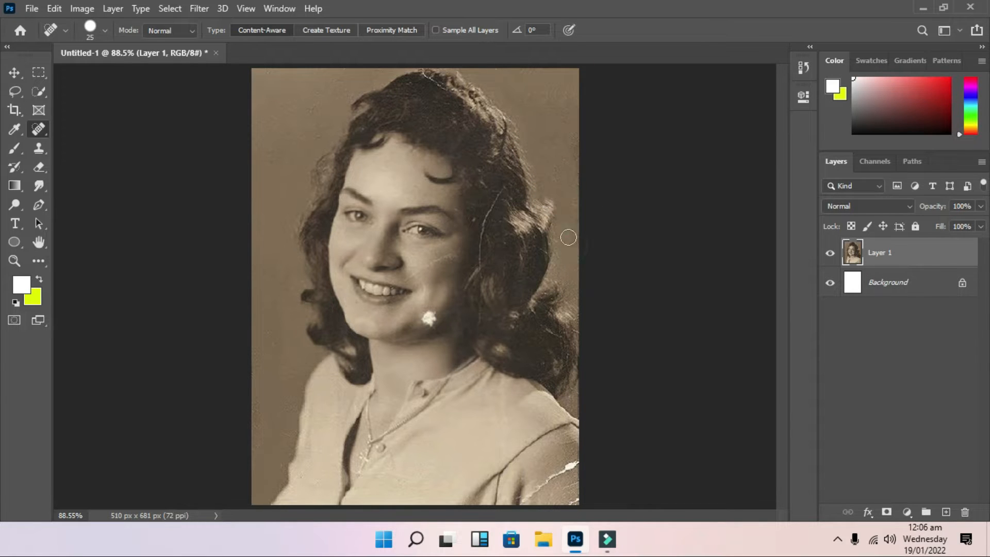
mouse_move(575, 464)
left_mouse_down()
mouse_move(580, 486)
mouse_move(535, 499)
left_mouse_up()
Step: Heal the white spot near the chin, the scratch running through the hair beside the face, and small facial blemishes
key("bracketleft")
key("bracketleft")
key("bracketleft")
key("bracketleft")
key("bracketright")
key("bracketright")
key("bracketright")
left_click(425, 320)
mouse_move(503, 184)
left_mouse_down()
mouse_move(472, 218)
mouse_move(473, 270)
left_mouse_up()
key("bracketleft")
left_click(435, 316)
left_click(425, 340)
left_click(382, 181)
Step: Heal the remaining specks and scratches throughout the woman's hair with the healing brush at size 20
key("bracketright")
left_click(314, 345)
left_click(395, 106)
left_click(407, 85)
left_click(447, 119)
left_click(481, 170)
left_click(459, 145)
left_click(462, 121)
left_click(509, 332)
left_click(523, 308)
left_click(546, 361)
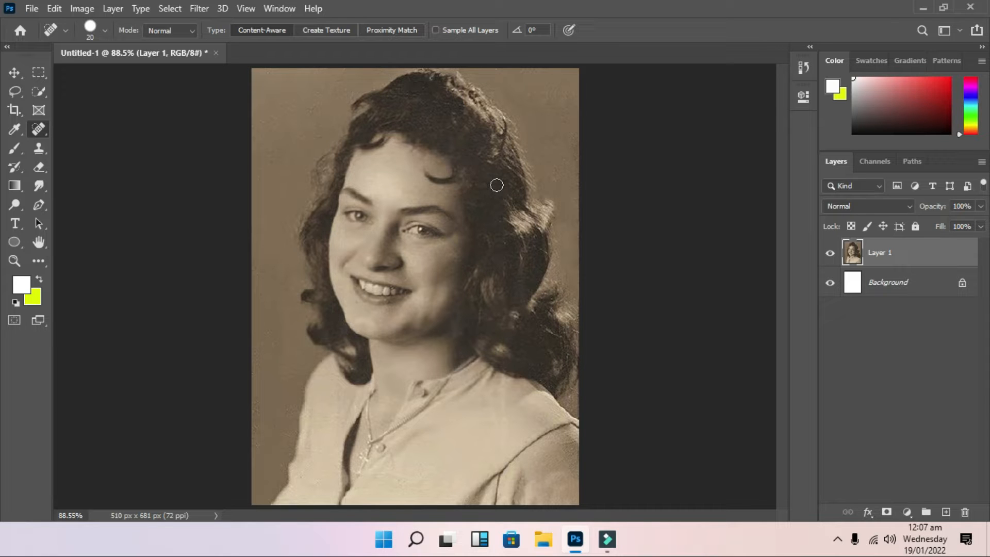
Step: Convert the sepia portrait to monochrome with a Black & White adjustment
left_click(82, 9)
mouse_move(93, 46)
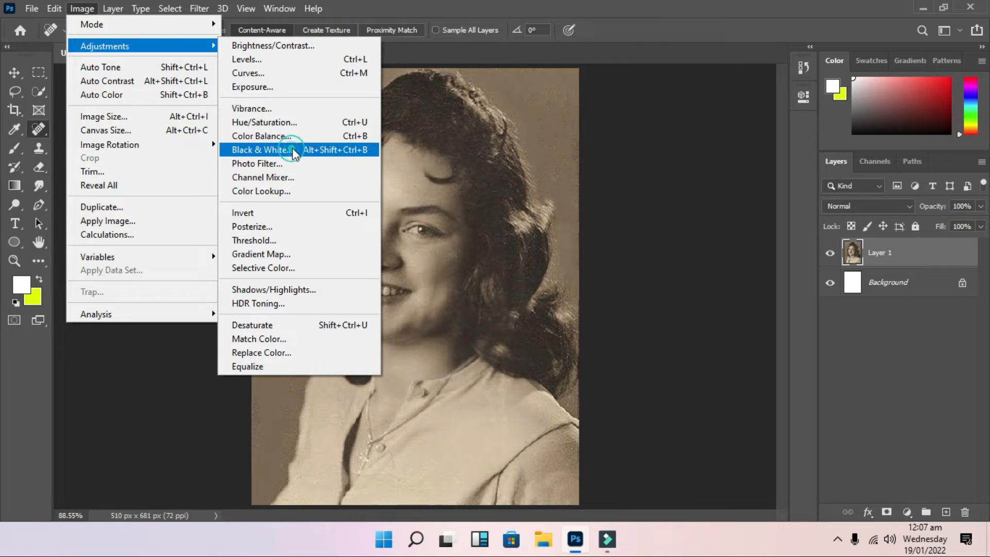
left_click(292, 149)
key("j")
left_click(619, 64)
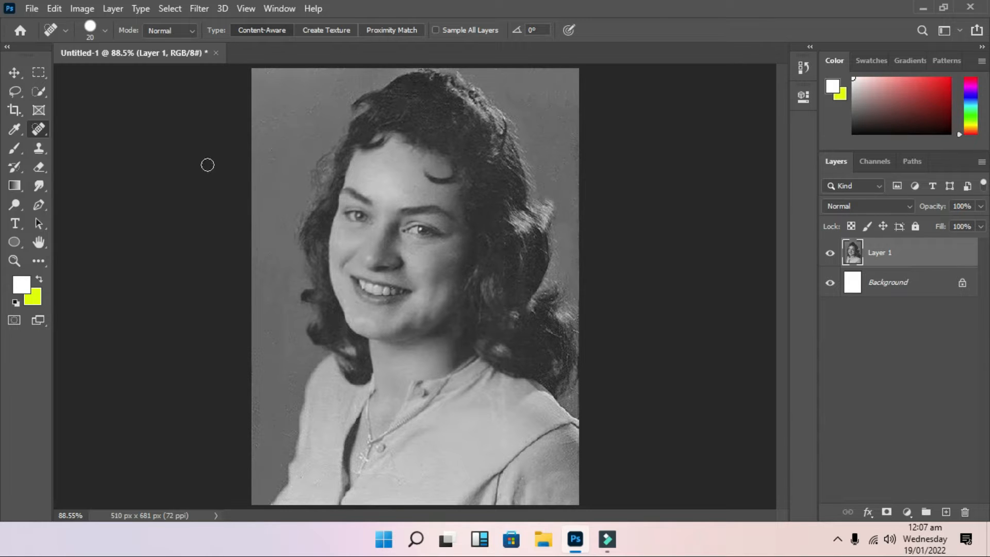
Step: Select the woman's face, neck and open neckline with the Quick Selection tool using a small brush
left_click(39, 91)
left_click(89, 105)
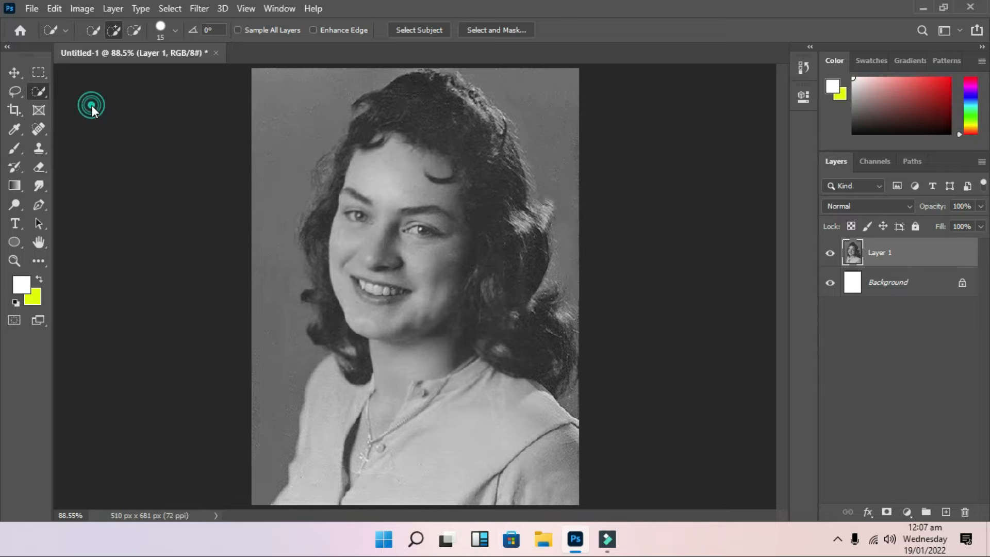
key("bracketleft")
key("bracketleft")
left_click_drag(403, 161, 387, 167)
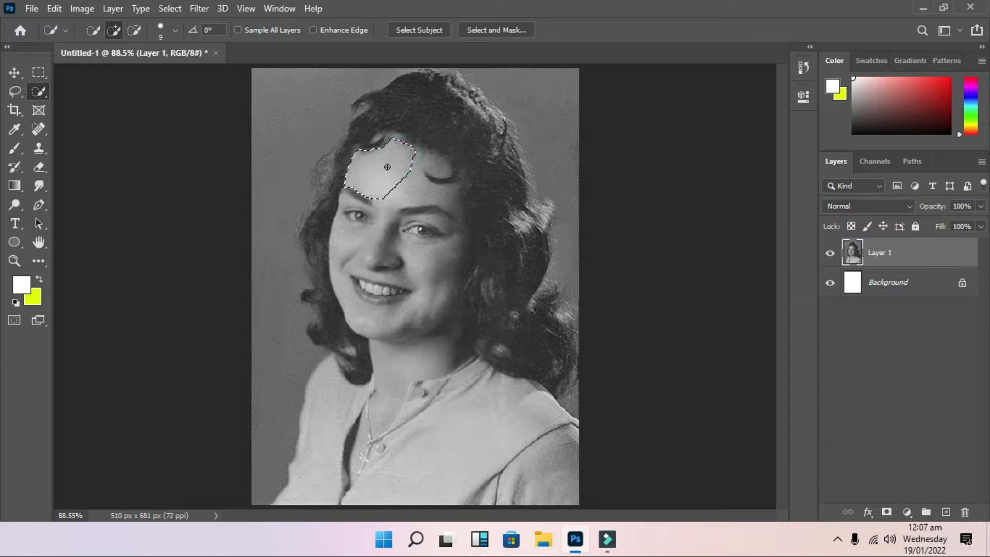
mouse_move(351, 196)
left_mouse_down()
mouse_move(340, 222)
mouse_move(371, 335)
mouse_move(424, 276)
left_mouse_up()
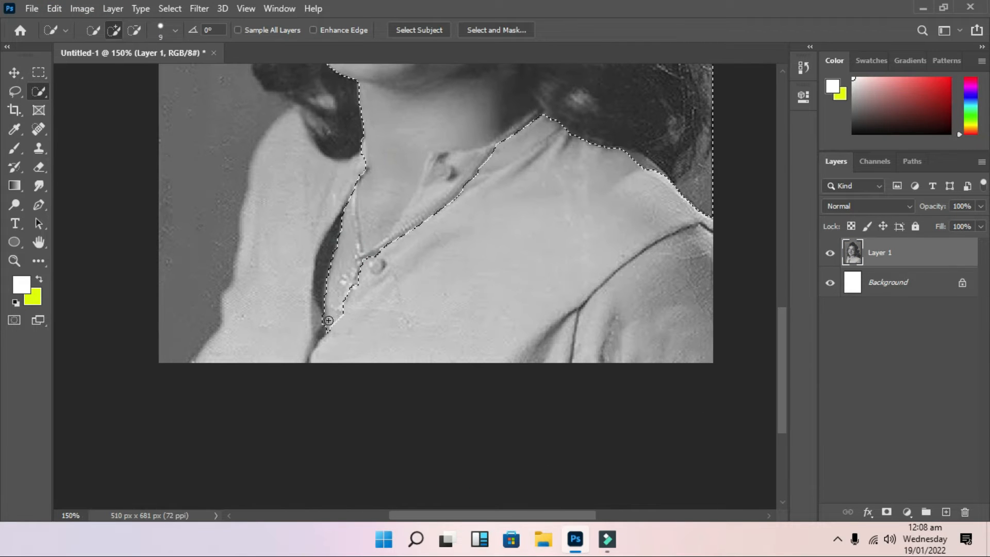
mouse_move(340, 103)
left_mouse_down()
mouse_move(392, 242)
mouse_move(445, 161)
left_mouse_up()
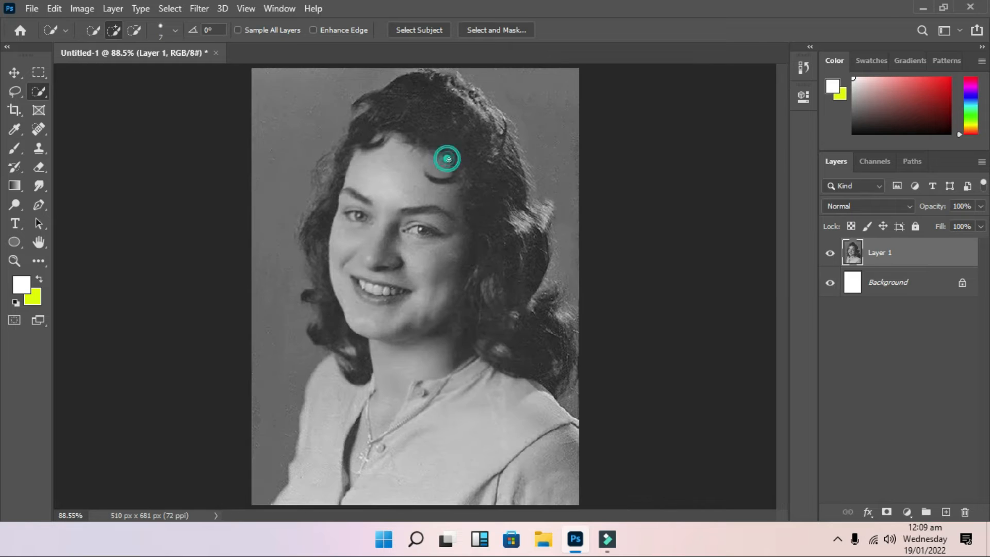
mouse_move(444, 156)
left_mouse_down()
mouse_move(458, 216)
mouse_move(450, 290)
mouse_move(399, 322)
mouse_move(453, 281)
left_mouse_up()
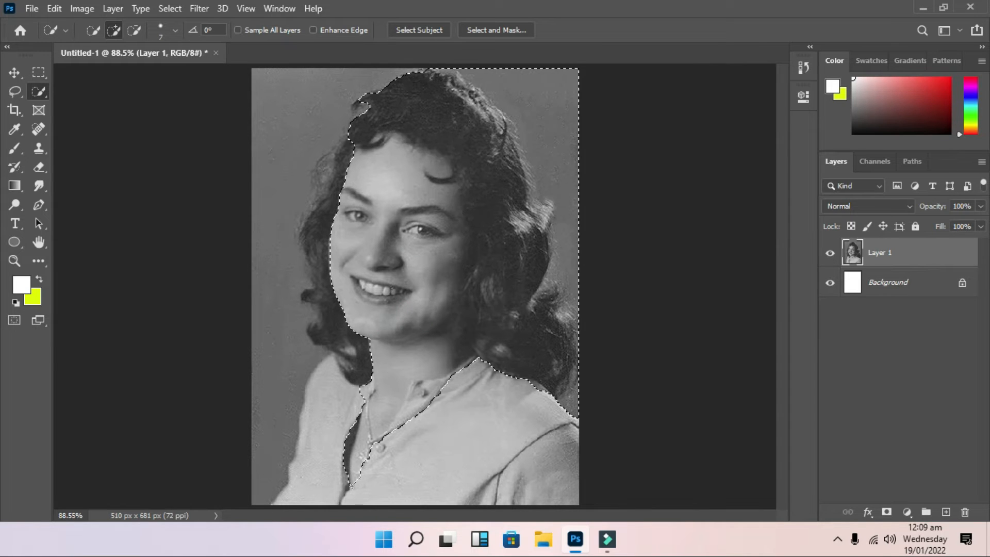
key("ctrl+d")
mouse_move(299, 78)
left_mouse_down()
mouse_move(369, 198)
mouse_move(392, 93)
left_mouse_up()
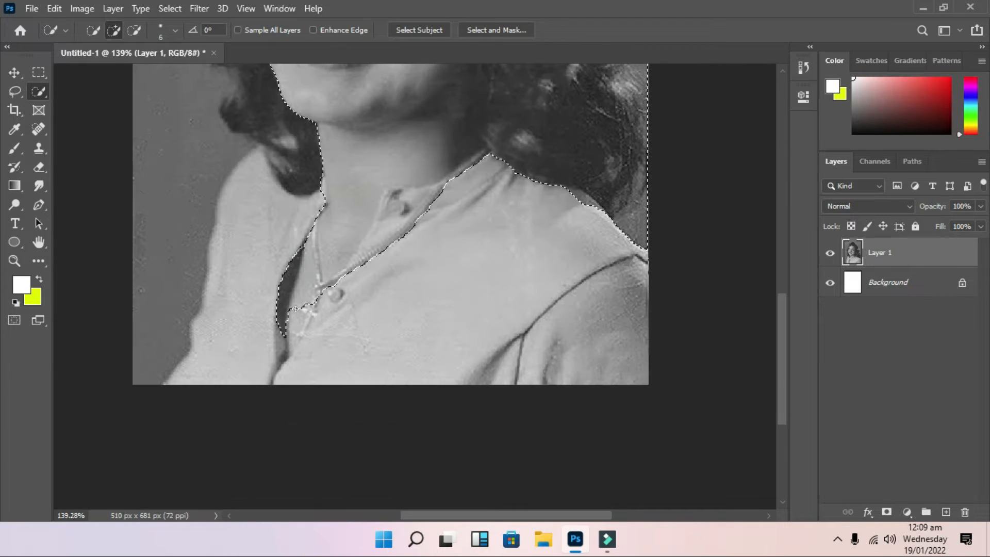
Step: Subtract the dark hair above the forehead from the skin selection
key("alt")
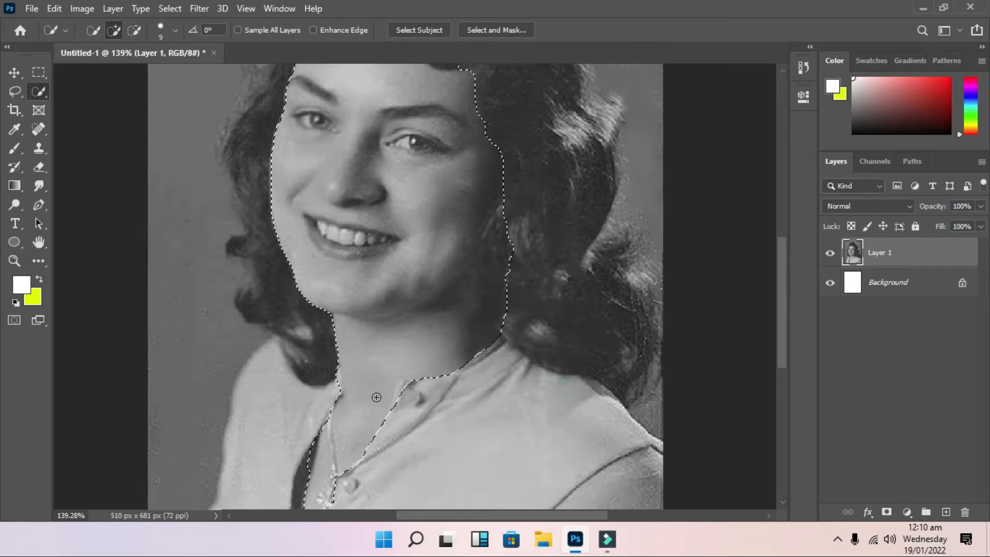
key("alt")
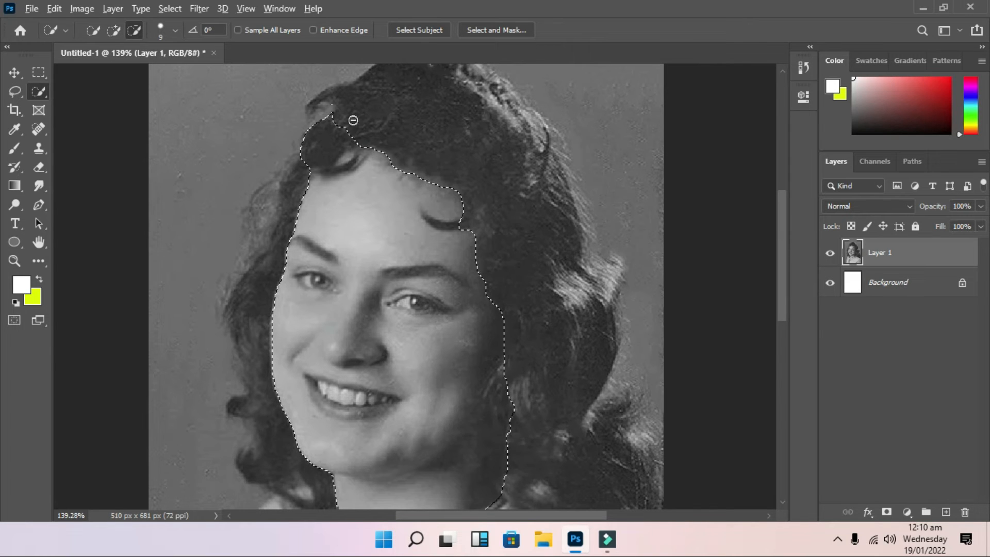
left_click_drag(351, 119, 310, 161)
left_click(317, 127, "alt")
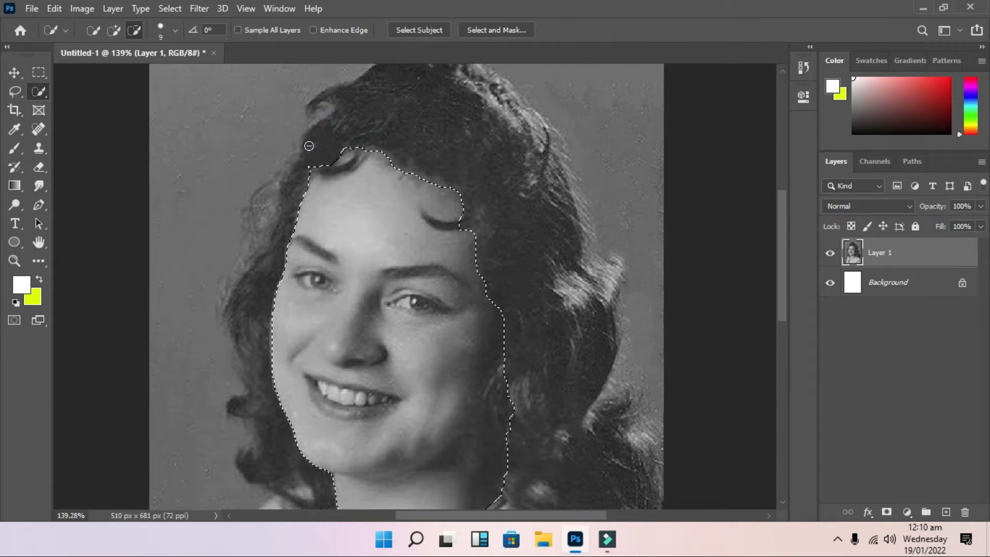
Step: Mask the hair edge and forehead curls out of the skin selection by painting black in Quick Mask mode
left_click(15, 320)
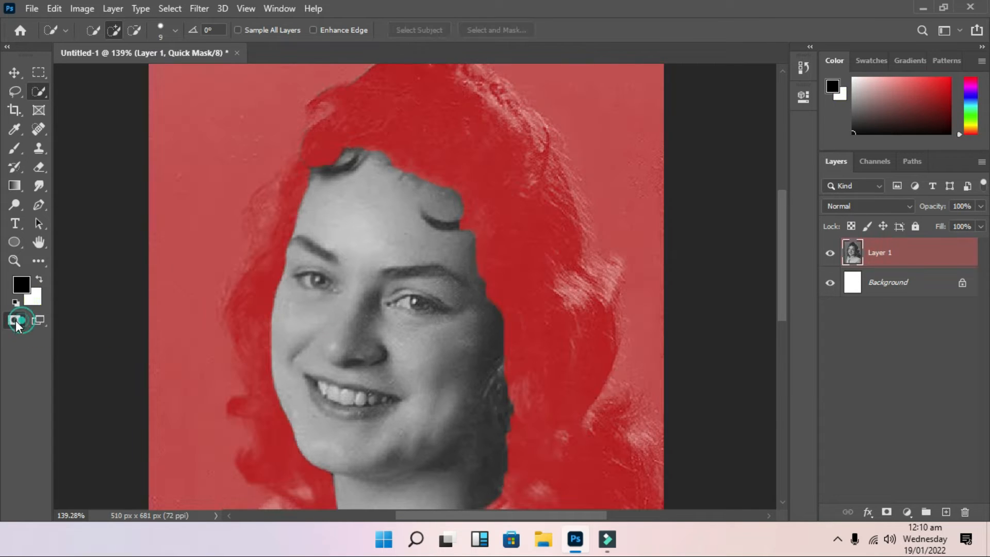
key("b")
scroll(253, 311, "down", 5)
scroll(253, 311, "right", 2)
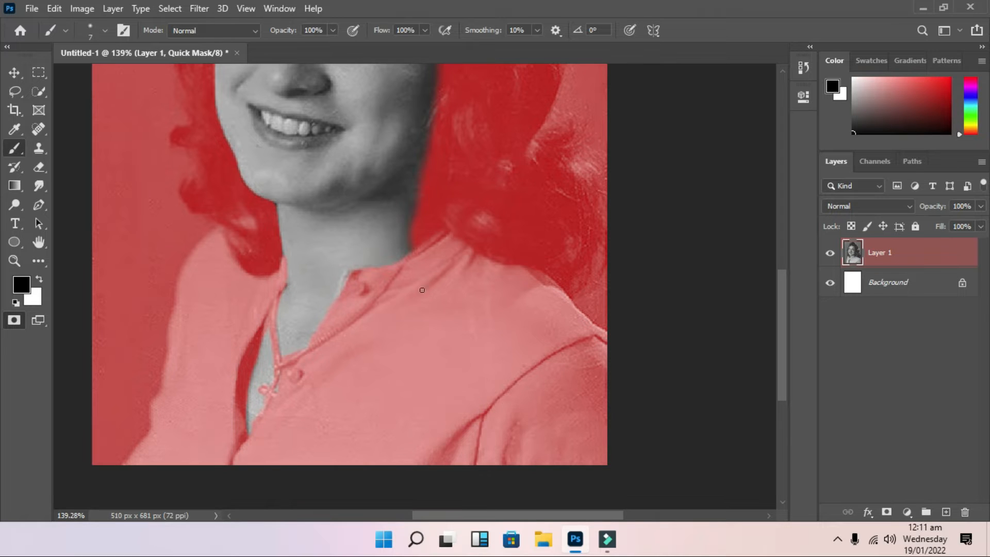
scroll(469, 237, "up", 5)
scroll(459, 407, "right", 1)
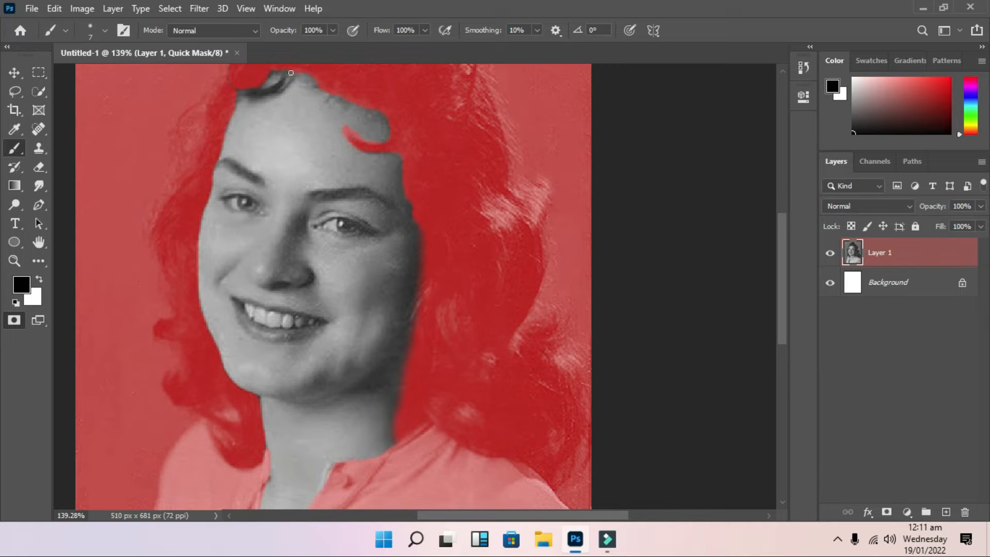
left_click_drag(289, 74, 258, 90)
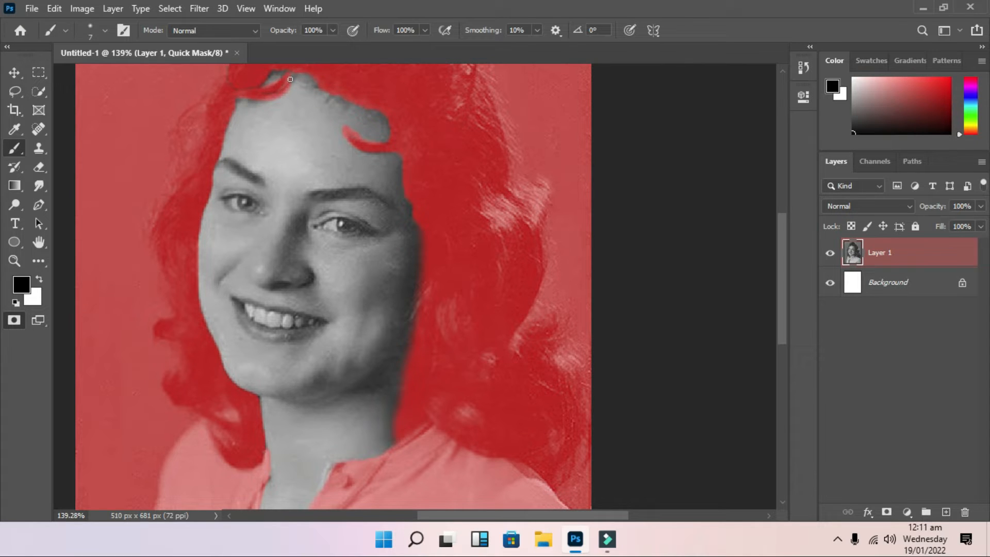
key("bracketright")
key("bracketright")
key("bracketright")
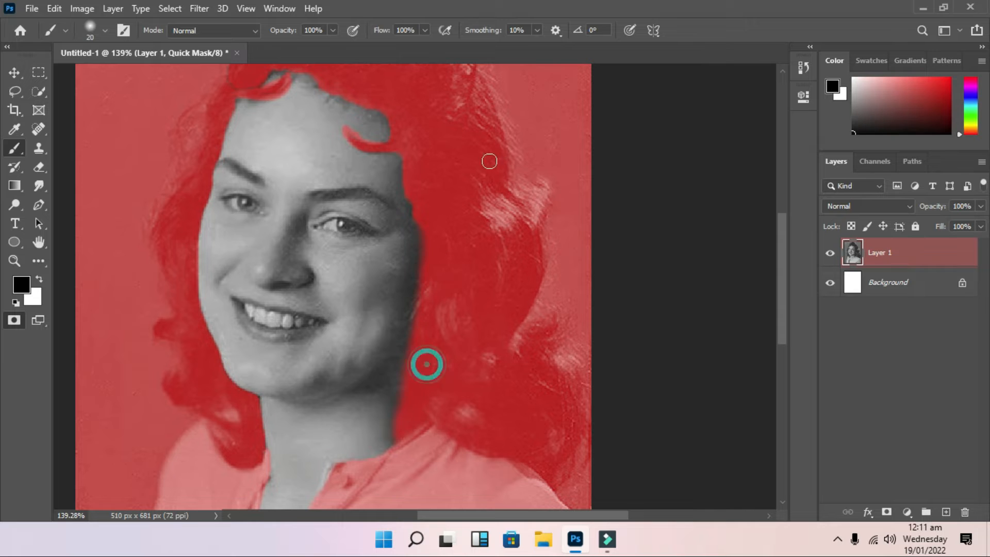
Step: Erase the excess mask around the forehead curl and turn the Quick Mask back into a selection
left_click(14, 320)
key("d")
key("q")
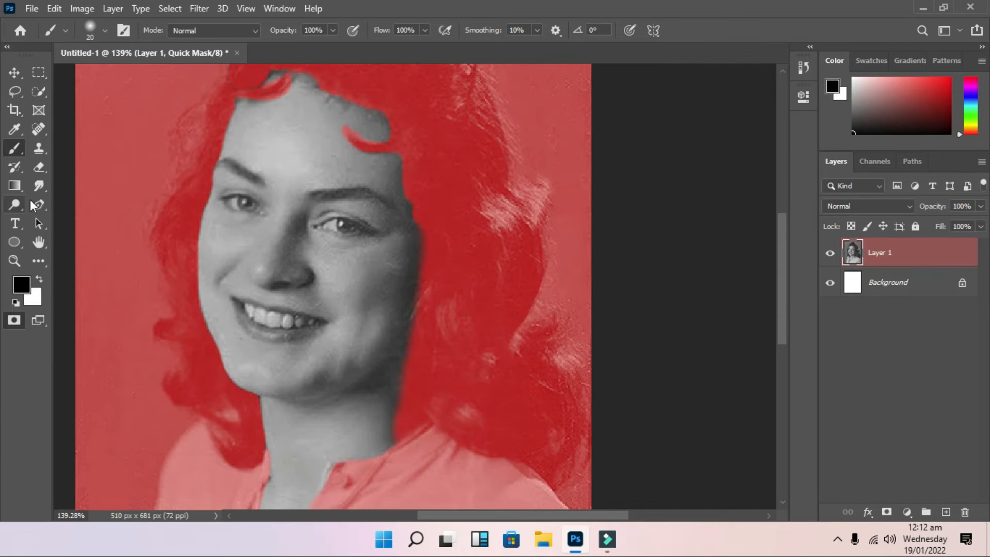
key("e")
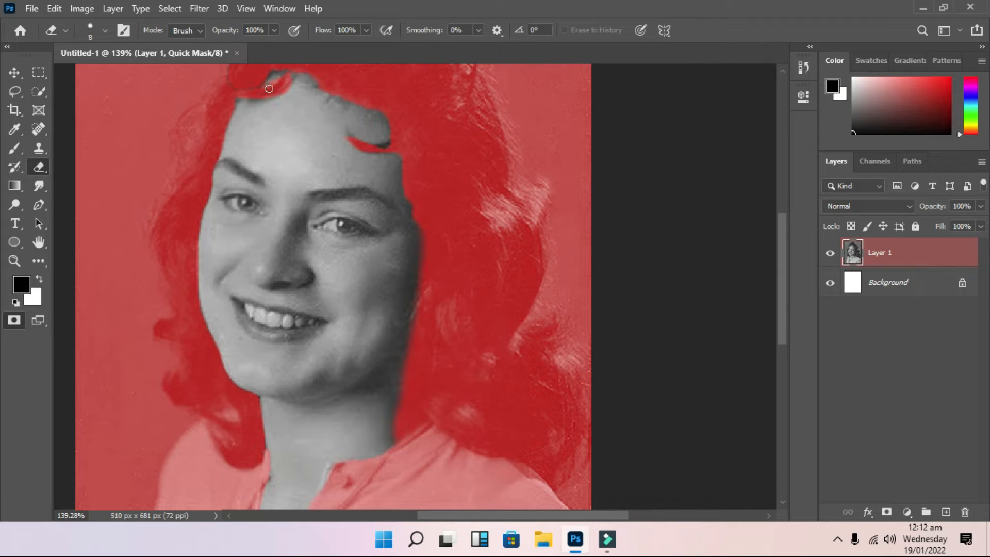
key("b")
key("q")
key("ctrl+0")
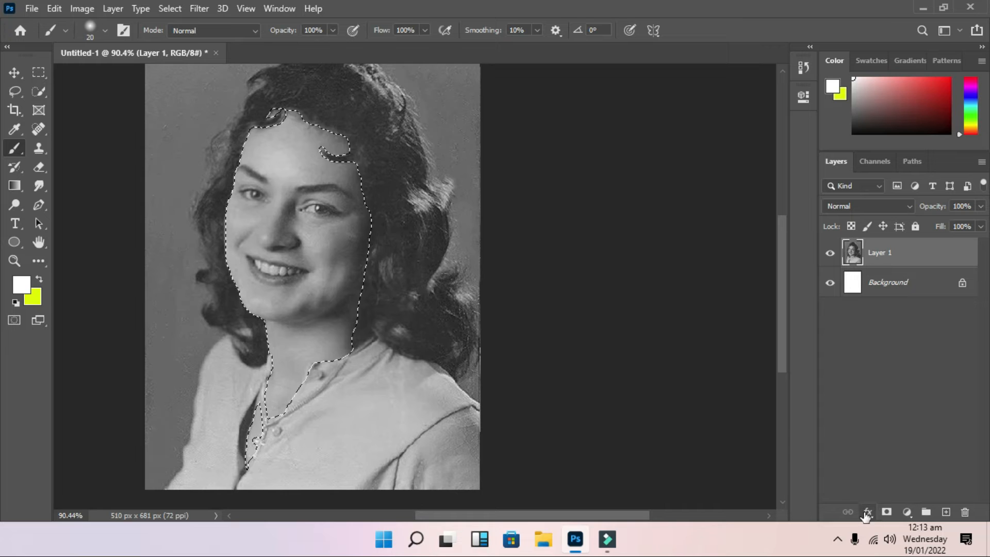
Step: Add a brown Solid Color fill layer over the selected skin
left_click(870, 513)
left_click(825, 452)
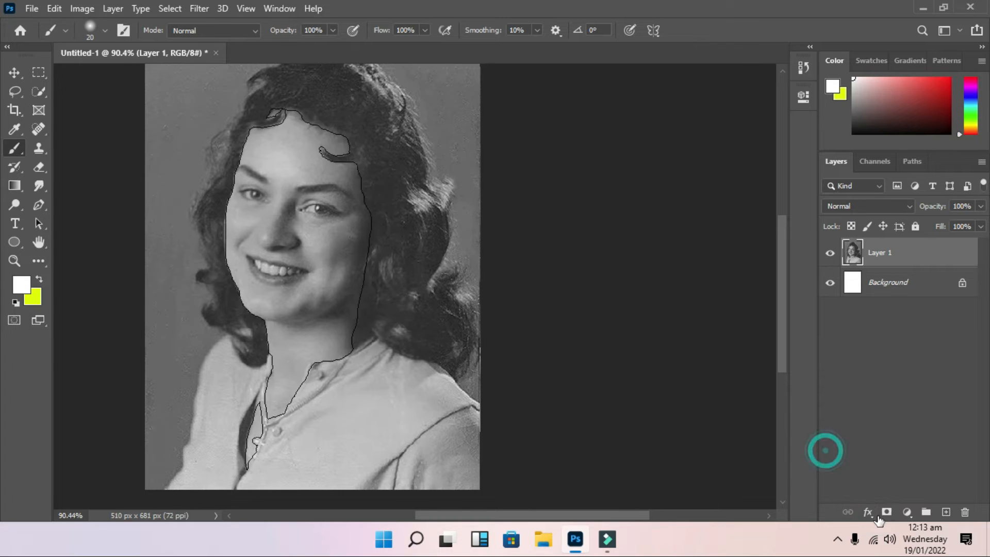
left_click(909, 513)
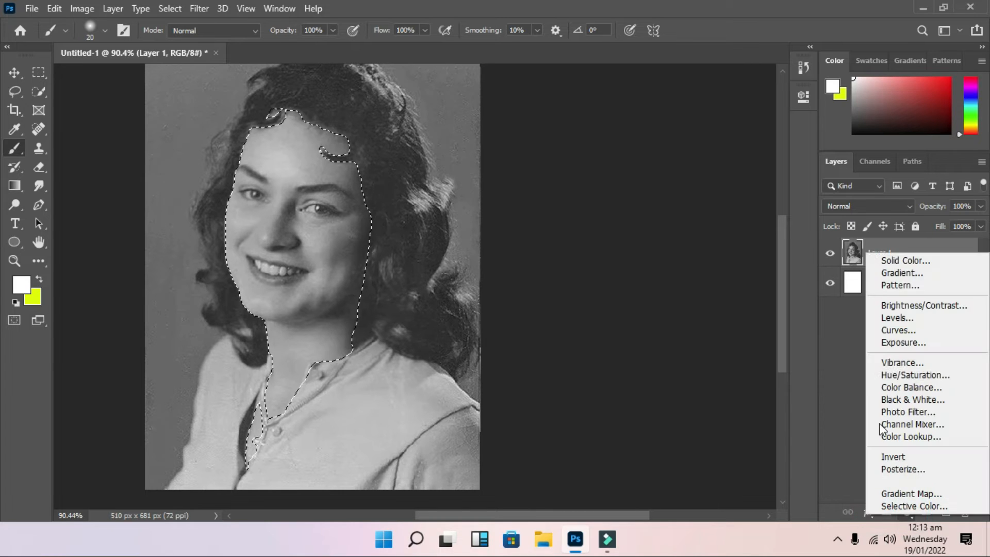
left_click(889, 258)
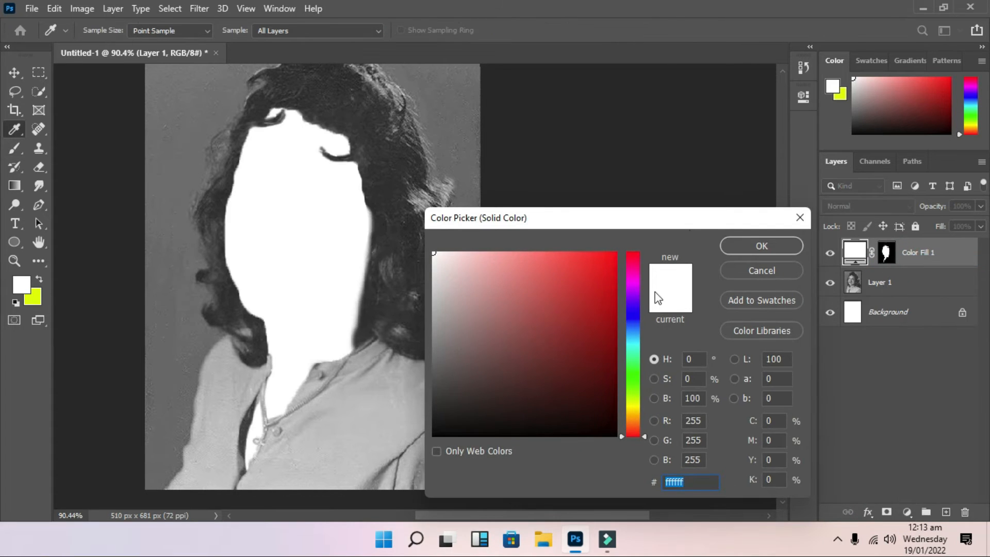
left_click_drag(644, 433, 643, 422)
mouse_move(571, 325)
left_mouse_down()
mouse_move(579, 310)
mouse_move(586, 332)
mouse_move(565, 319)
left_mouse_up()
left_click(778, 246)
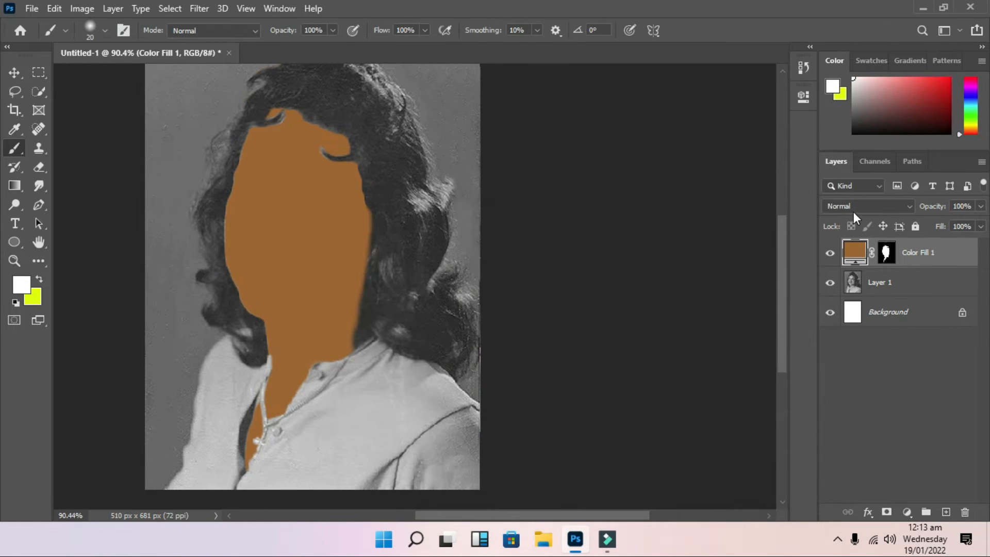
Step: Set the skin colour fill layer's blend mode to Soft Light
left_click(880, 209)
key("Escape")
left_click(890, 199)
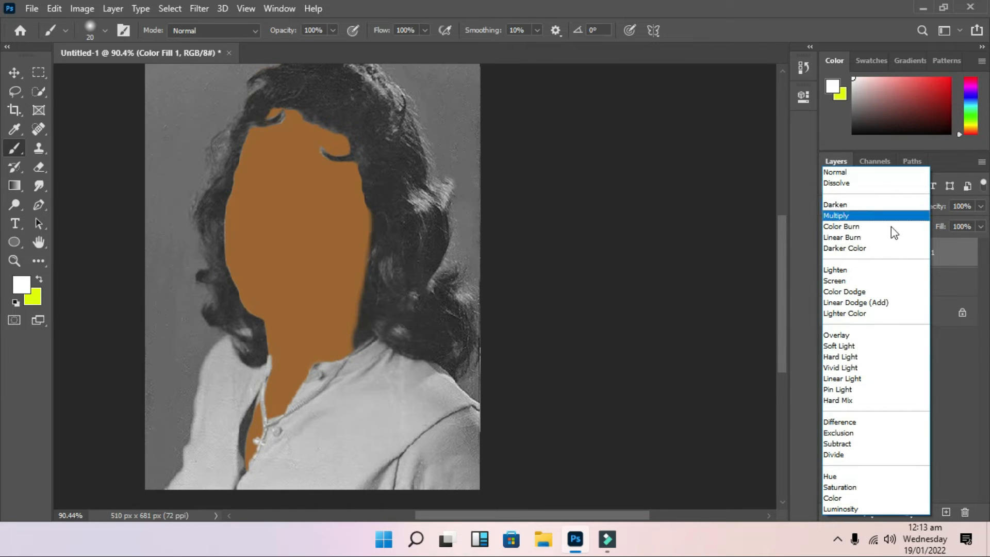
left_click(867, 346)
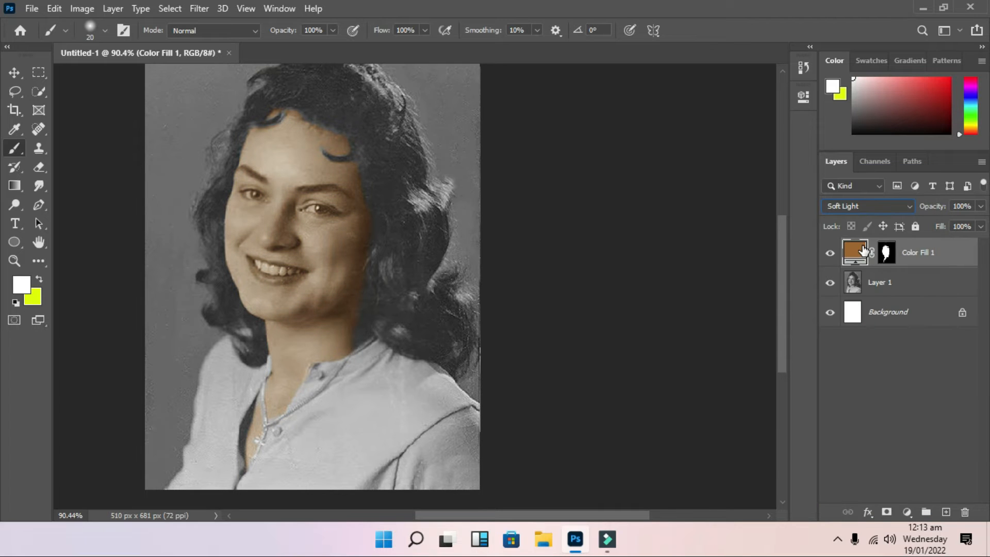
Step: Change the skin fill colour to a lighter peach-orange tone
double_click(861, 248)
mouse_move(567, 337)
left_mouse_down()
mouse_move(582, 331)
mouse_move(578, 303)
left_mouse_up()
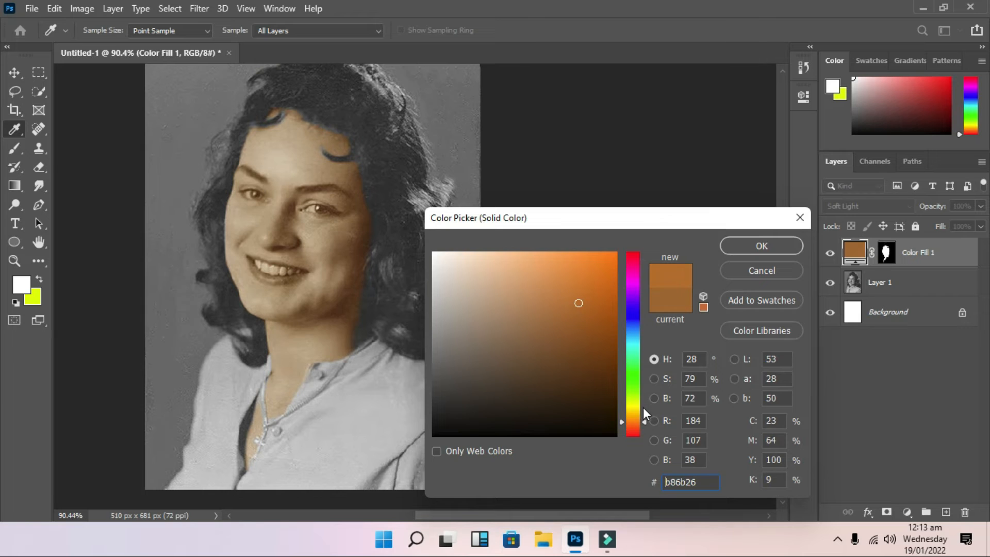
left_click_drag(645, 422, 648, 425)
left_click_drag(580, 307, 541, 283)
left_click(760, 246)
Step: Mask the eyebrows out of the skin colour fill by painting black on its layer mask with a small brush
left_click(885, 252)
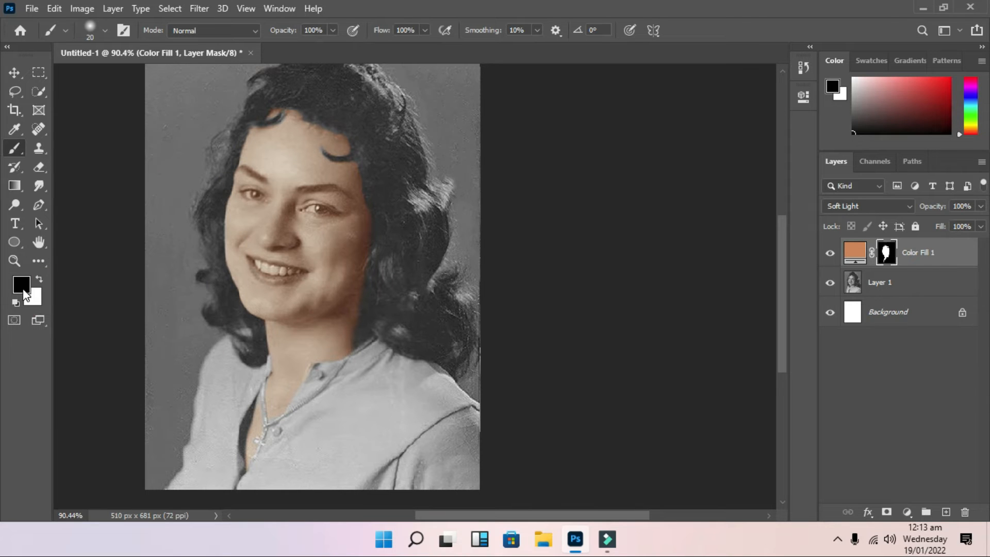
key("x")
scroll(298, 165, "up", 3)
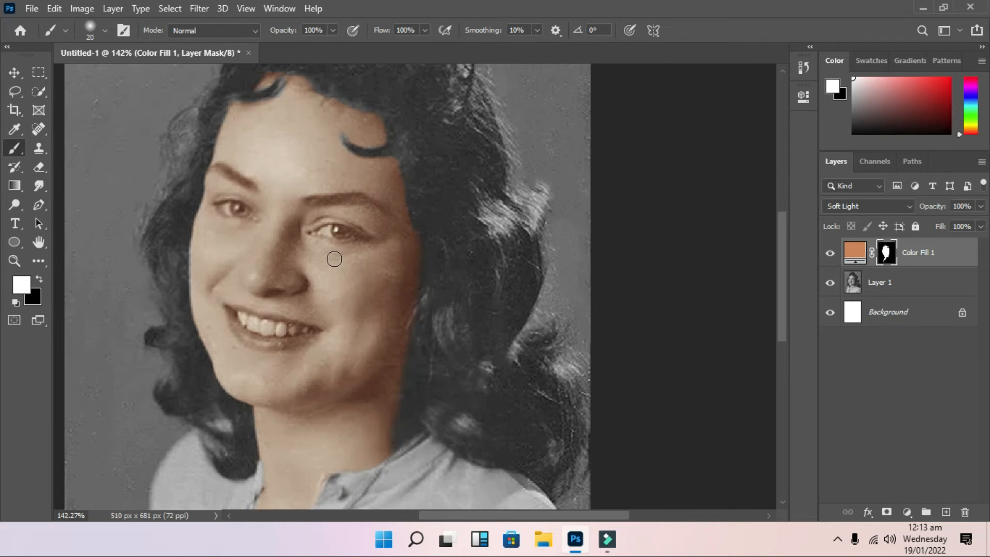
key("x")
key("bracketleft")
mouse_move(309, 199)
left_mouse_down()
mouse_move(319, 200)
mouse_move(305, 200)
left_mouse_up()
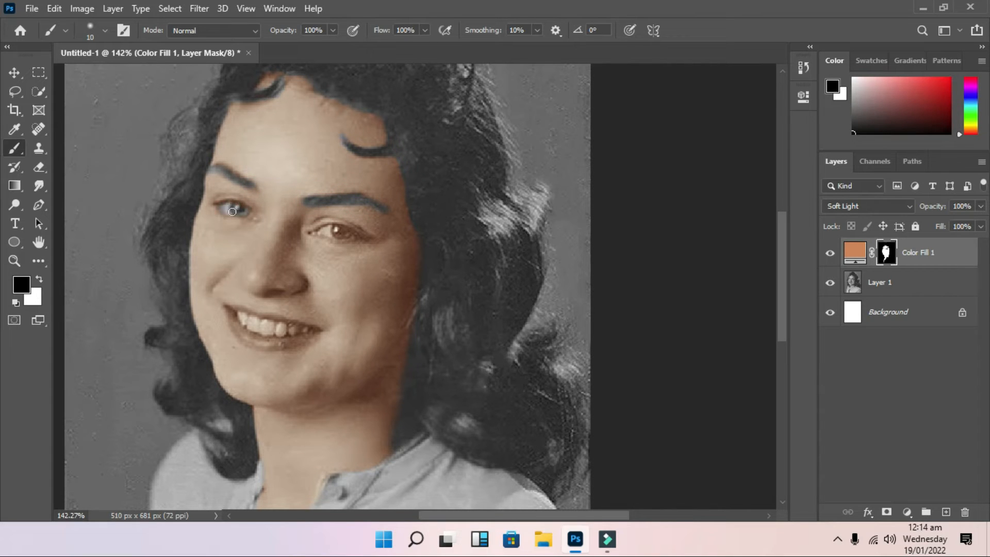
Step: Undo the last mask strokes painted over the eye
key("backslash")
key("ctrl+z")
key("ctrl+z")
key("ctrl+z")
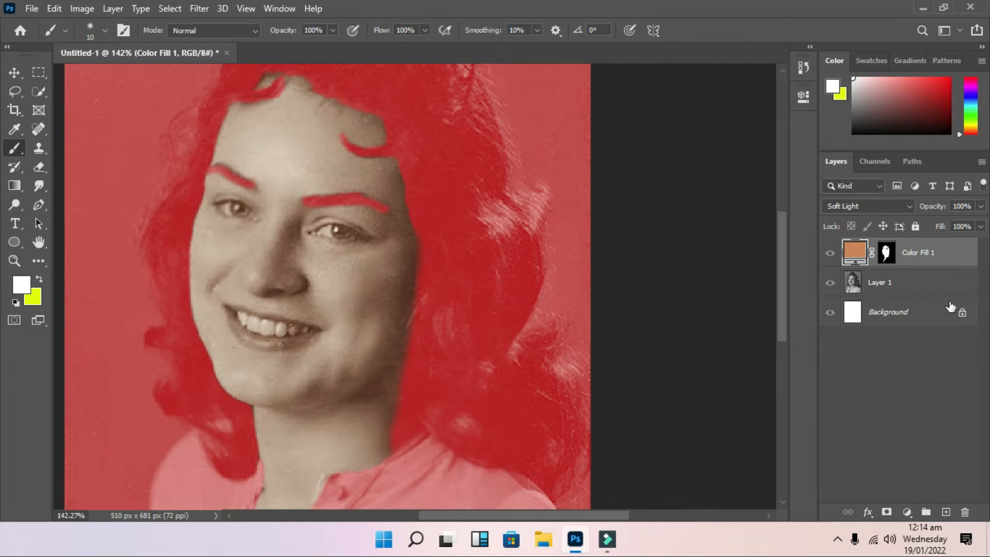
Step: Paint black on the skin fill's mask over the lips, teeth and both eyes to remove the skin tone there
left_click(886, 252)
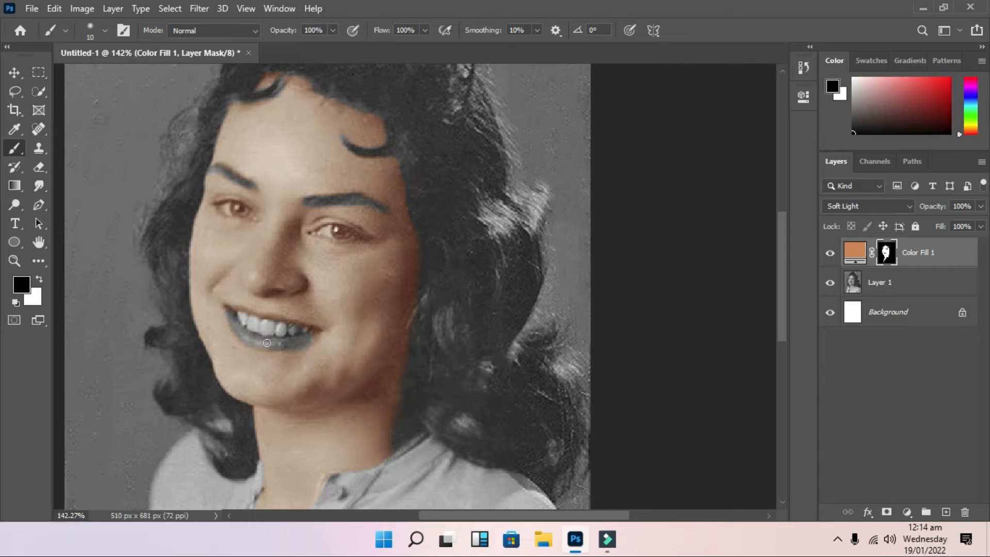
key("x")
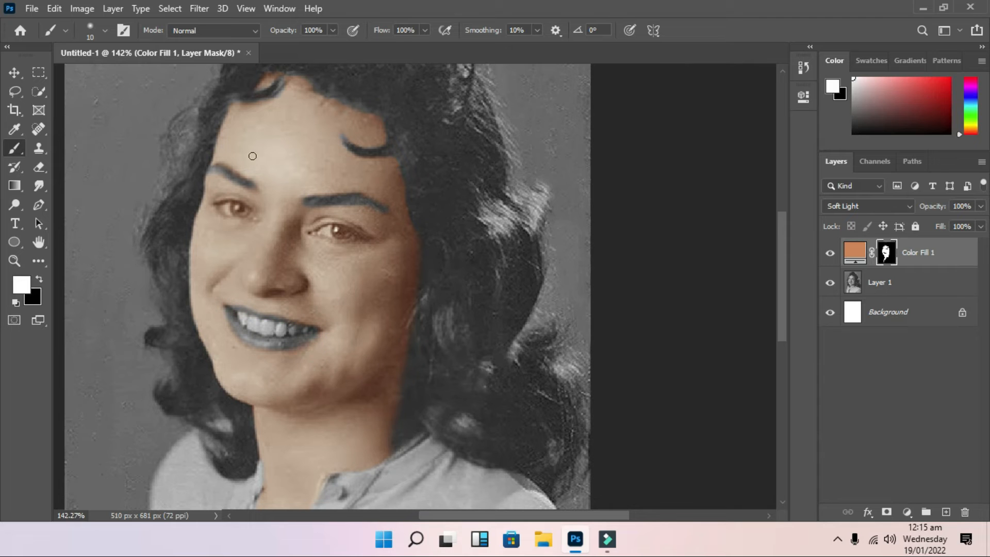
key("x")
left_click_drag(324, 226, 324, 229)
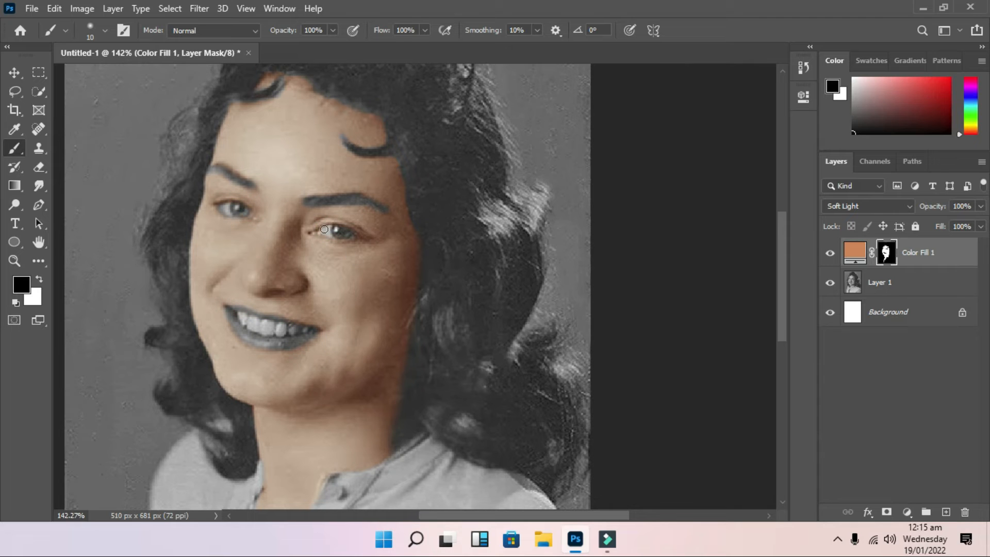
Step: Select the whole head of hair on Layer 1 with the Quick Selection tool, leaving out the backdrop and face
key("ctrl+0")
key("alt+bracketleft")
left_click(39, 94)
mouse_move(495, 341)
left_mouse_down()
mouse_move(433, 108)
mouse_move(332, 196)
left_mouse_up()
key("ctrl+z")
mouse_move(356, 361)
left_mouse_down()
mouse_move(324, 260)
mouse_move(349, 154)
mouse_move(412, 100)
left_mouse_up()
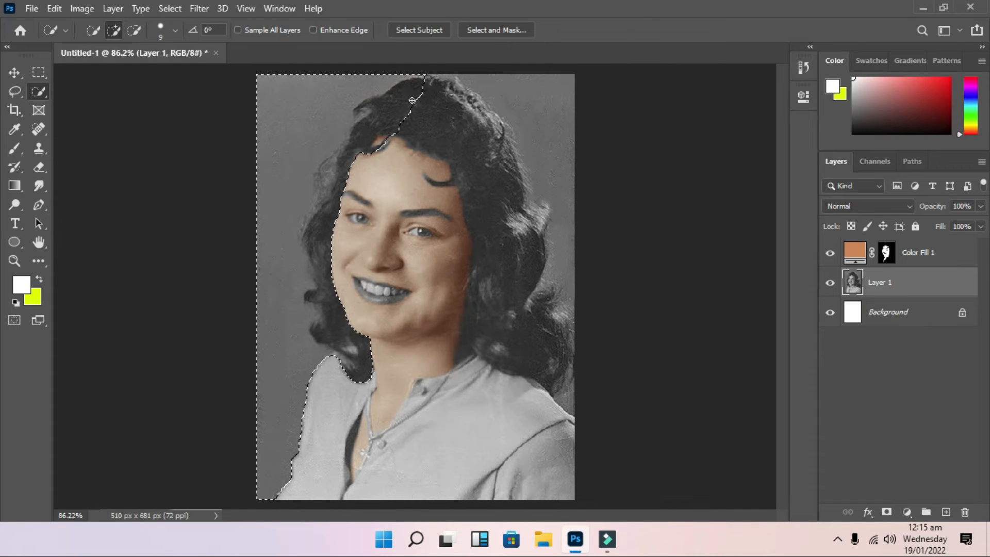
mouse_move(300, 150)
left_mouse_down("alt")
mouse_move(342, 92)
mouse_move(372, 78)
mouse_move(321, 158)
mouse_move(368, 79)
left_mouse_up("alt")
mouse_move(423, 104)
left_mouse_down()
mouse_move(458, 139)
mouse_move(425, 398)
mouse_move(430, 170)
mouse_move(450, 189)
mouse_move(457, 363)
left_mouse_up()
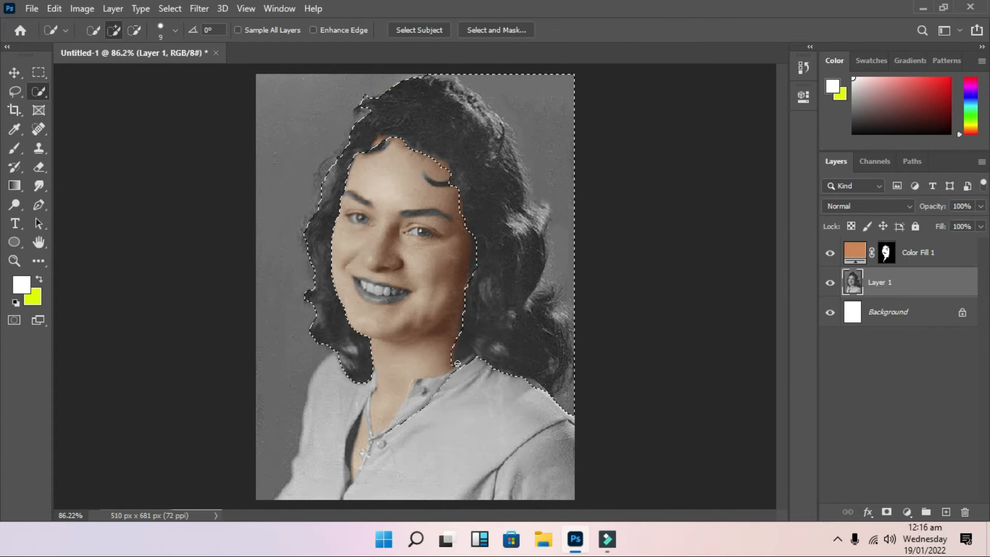
Step: Add the eyebrows and forehead curls to the hair selection in Quick Mask mode and return to the selection
key("q")
key("d")
key("b")
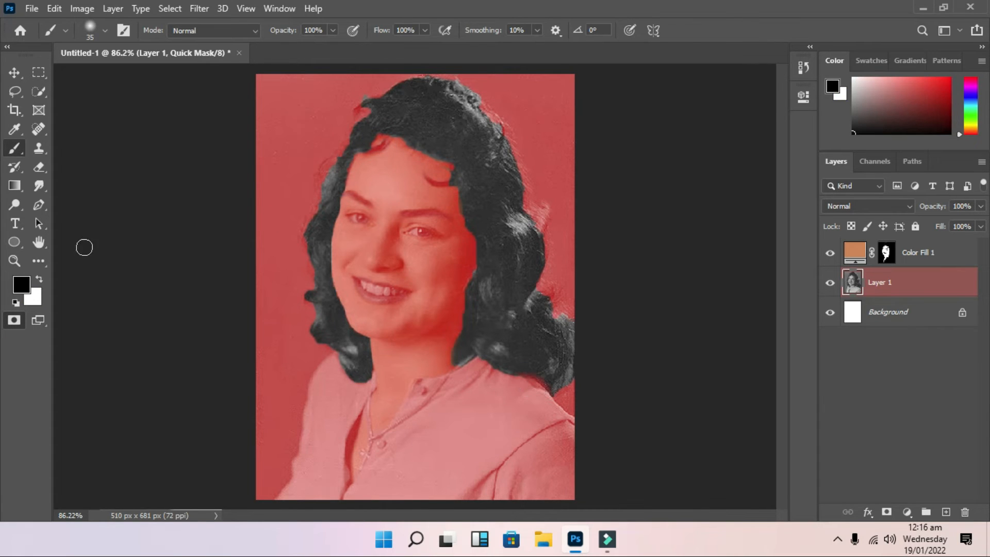
key("e")
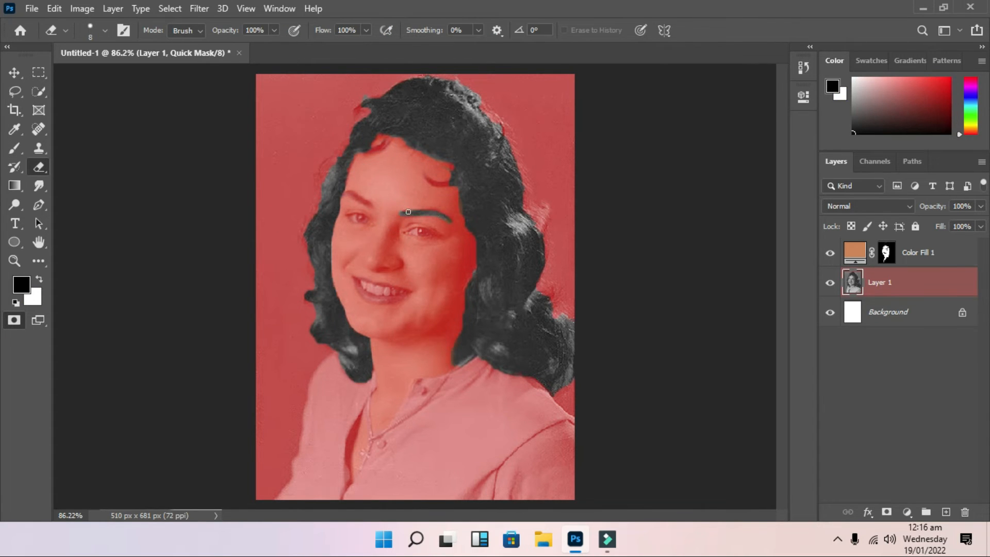
left_click_drag(370, 149, 387, 144)
left_click(14, 320)
Step: Add a black Solid Color fill layer over the selected hair
left_click(906, 511)
left_click(892, 249)
left_click(434, 434)
left_click(761, 245)
Step: Set the hair colour fill to Hard Light blending at 10% opacity
left_click(869, 206)
left_click(862, 354)
left_click_drag(941, 206, 914, 208)
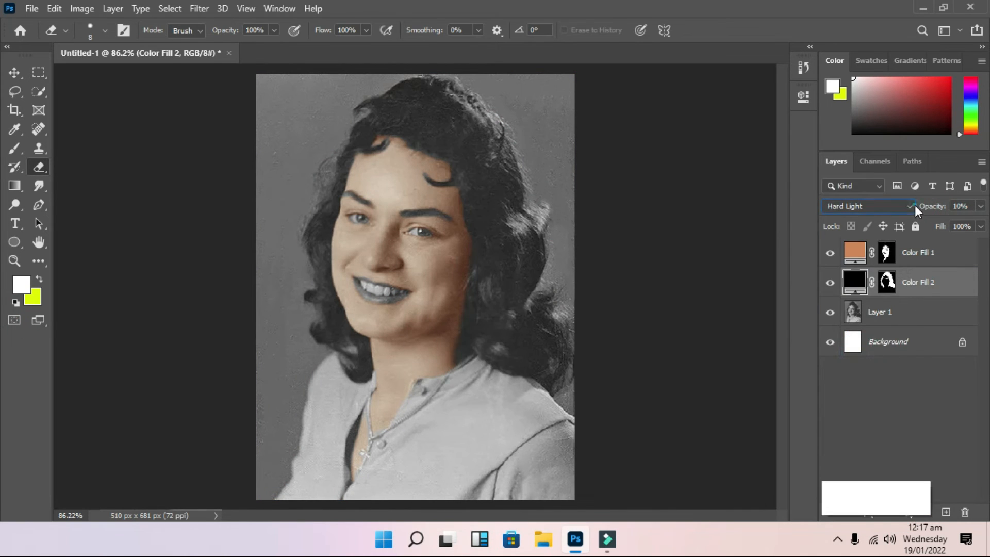
Step: Change the hair fill to a near-black colour and set its opacity to 19%
double_click(854, 281)
left_click_drag(601, 219, 713, 114)
left_click(743, 241)
left_click_drag(690, 272, 559, 329)
left_click(874, 140)
left_click_drag(932, 207, 949, 209)
Step: Make Layer 1 the active layer
scroll(405, 276, "up", 5)
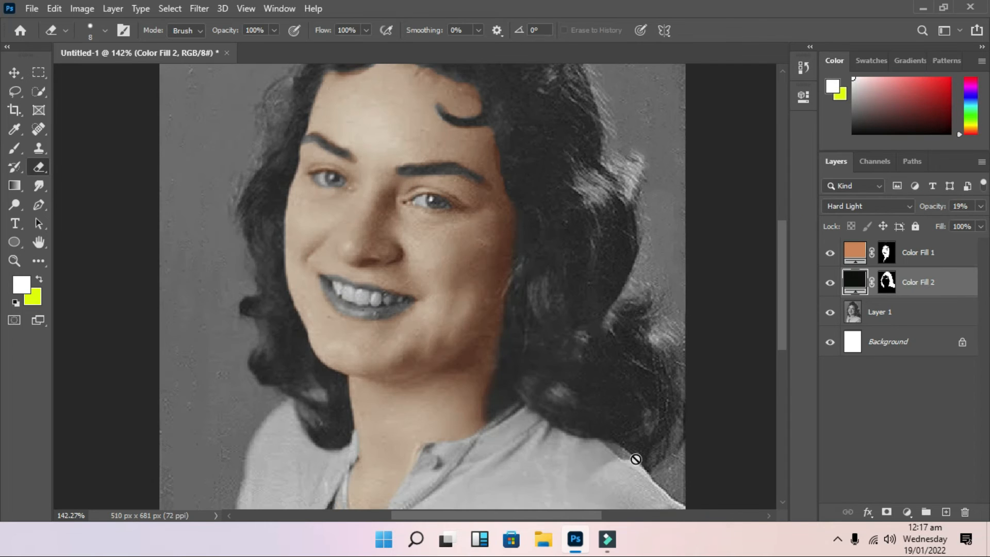
left_click(897, 312)
left_click(907, 511)
left_click(892, 252)
left_click(874, 166)
key("ctrl+z")
Step: Select the teeth with the Quick Selection tool and check the selection in Quick Mask mode
mouse_move(330, 286)
left_mouse_down()
mouse_move(364, 296)
mouse_move(384, 289)
left_mouse_up()
key("q")
left_click(39, 92)
key("q")
Step: Add a white (ffffff) Solid Color fill layer over the selected teeth
left_click(907, 512)
left_click(879, 258)
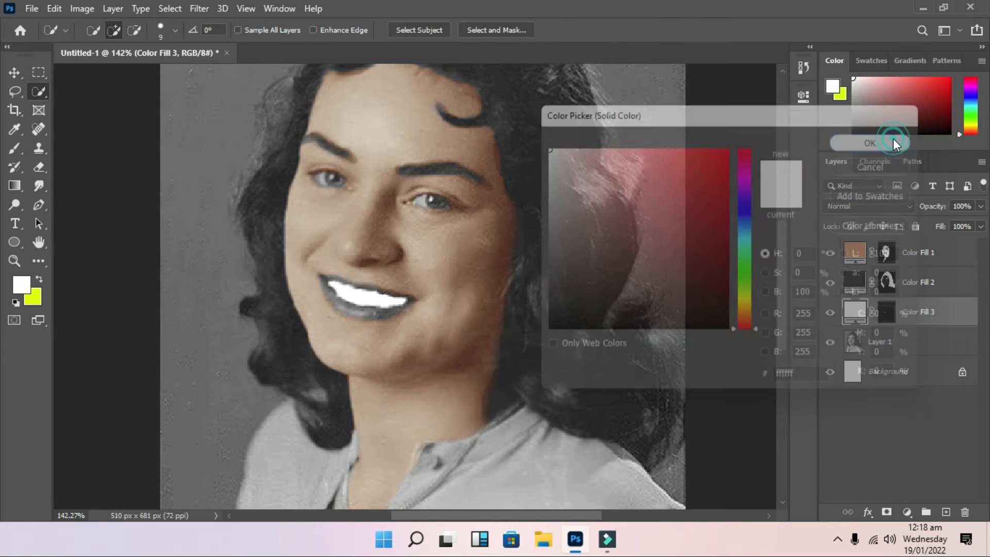
left_click(879, 142)
Step: Clip the white teeth fill to Layer 1 and set its blend mode to Soft Light
right_click(913, 314)
right_click(929, 313)
left_click(778, 278)
left_click(857, 207)
left_click(851, 347)
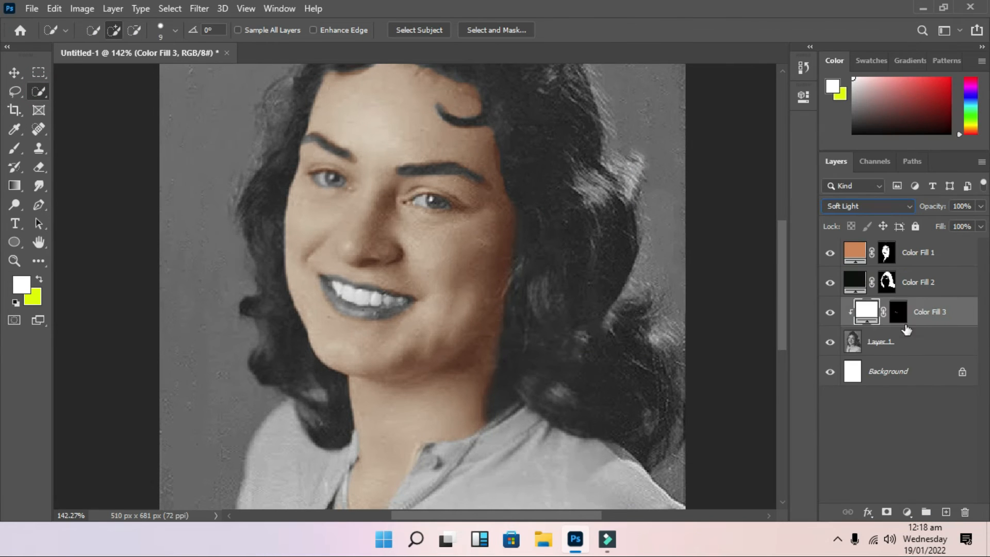
Step: Select the mouth area including the lips on Layer 1 with the Quick Selection tool
left_click(898, 315)
left_click(891, 341)
mouse_move(320, 279)
left_mouse_down()
mouse_move(397, 303)
mouse_move(360, 278)
left_mouse_up()
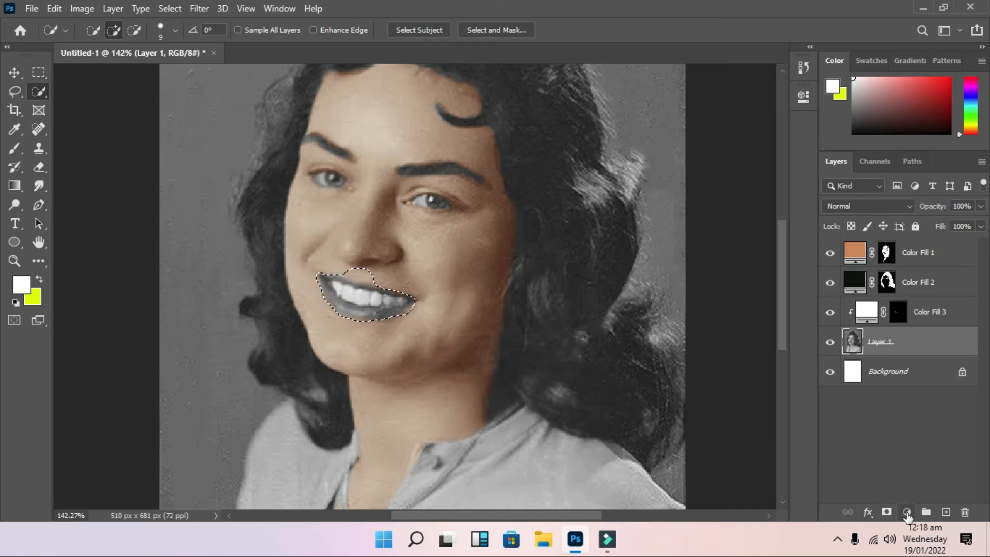
Step: Add a bright red Solid Color fill layer over the selected mouth and set its blend mode to Soft Light
left_click(907, 512)
left_click(880, 258)
left_click(727, 148)
left_click(875, 140)
left_click(866, 206)
left_click(850, 355)
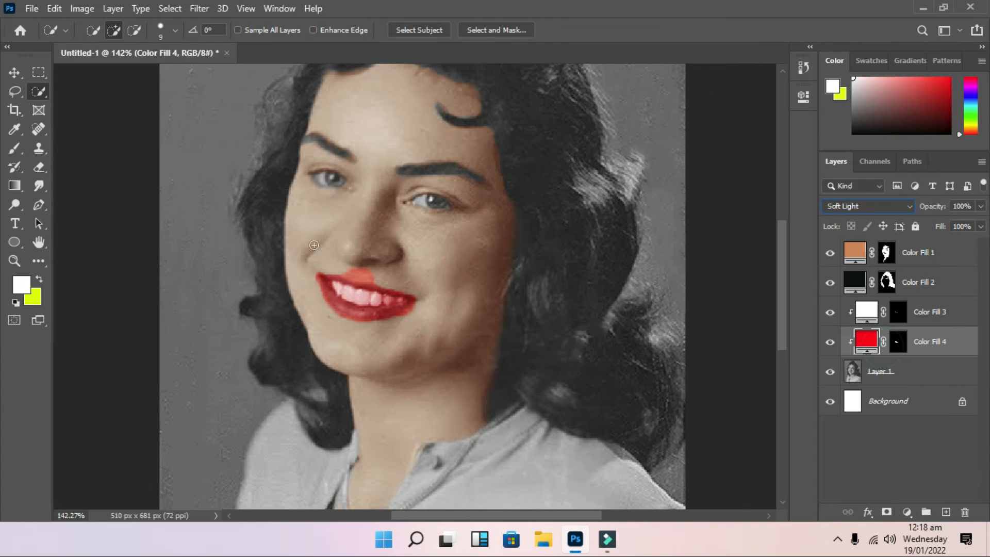
Step: Paint on the red fill's mask to remove the colour from the teeth and the skin above the upper lip
left_click(897, 342)
mouse_move(351, 271)
left_mouse_down()
mouse_move(379, 283)
mouse_move(346, 309)
left_mouse_up()
key("ctrl+d")
left_click(14, 148)
key("x")
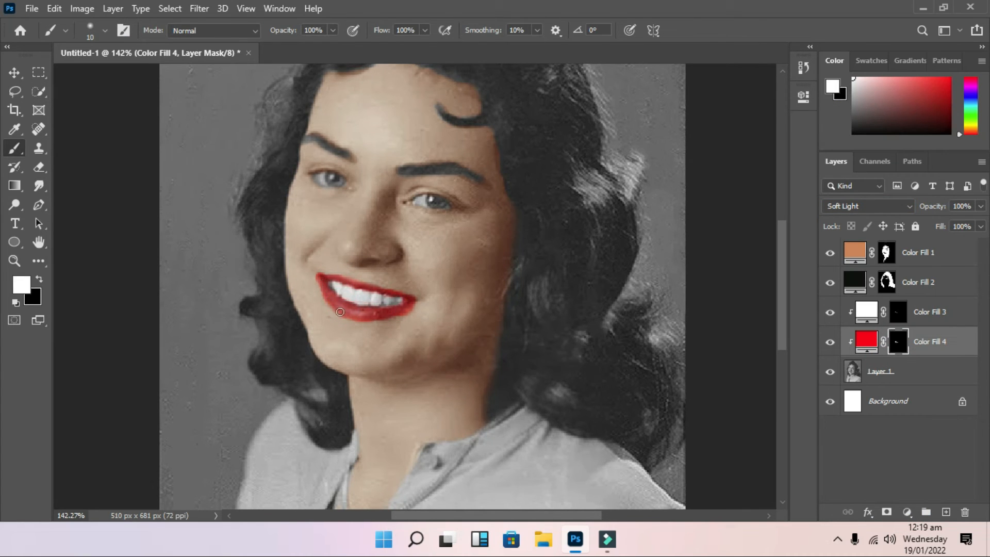
key("x")
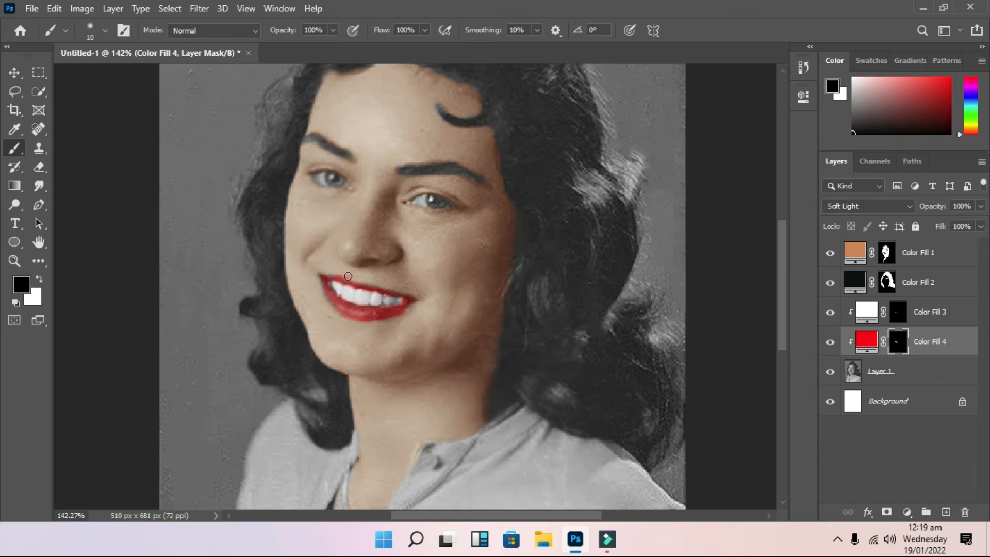
Step: Refine the red fill's mask along the lip edges and mouth corners with a brush reduced to 3 px
key("x")
key("bracketleft")
scroll(410, 369, "up", 1)
scroll(409, 369, "up", 5)
key("bracketleft")
key("bracketleft")
key("bracketleft")
key("bracketleft")
key("bracketleft")
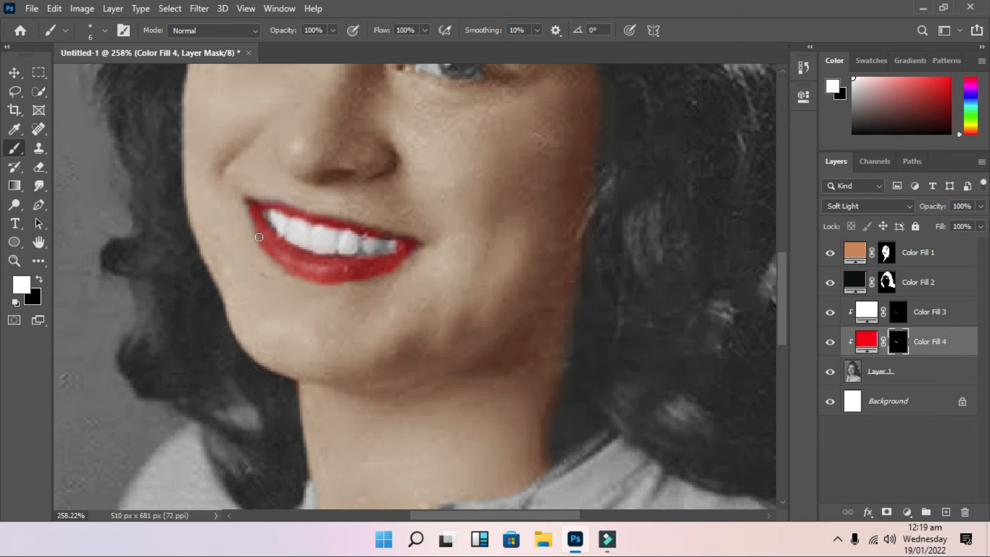
key("x")
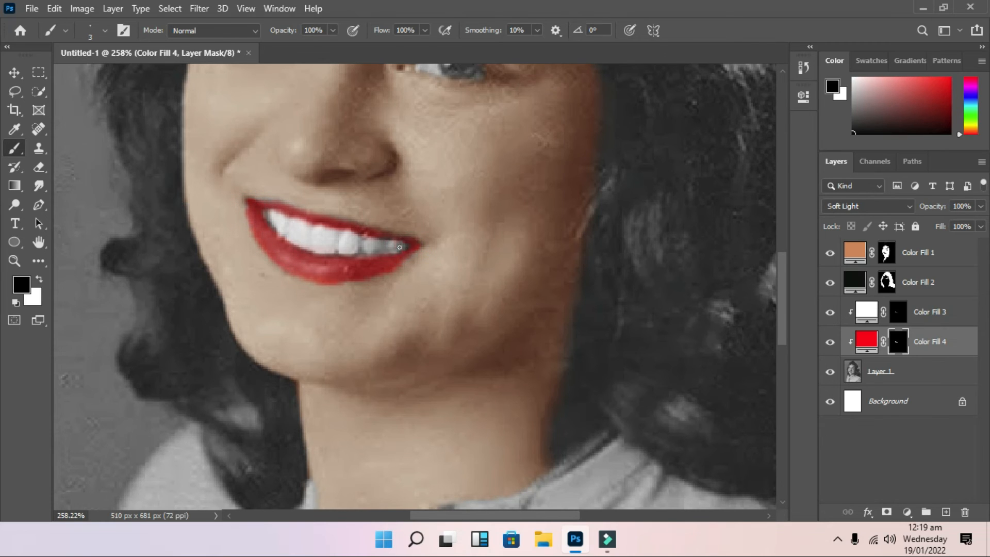
Step: Select both irises with the Elliptical Marquee tool
key("ctrl+0")
right_click(36, 74)
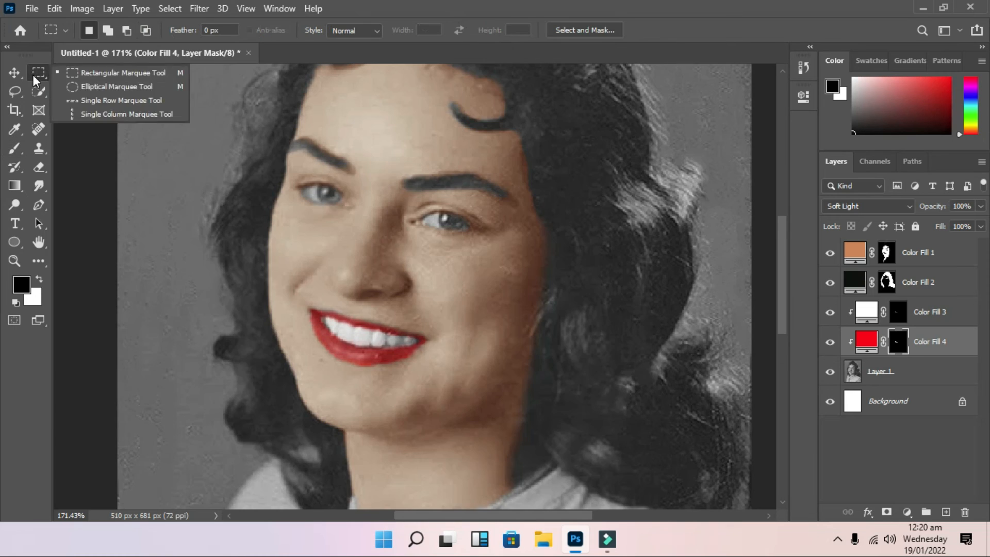
left_click(103, 89)
left_click_drag(316, 184, 337, 202)
left_click_drag(438, 214, 461, 232)
Step: Add a colorized Hue/Saturation adjustment above Layer 1 for the selected irises and tune it to a muted green tone
left_click(879, 372)
left_click(907, 512)
left_click(903, 361)
left_click(665, 270)
left_click_drag(594, 195, 674, 195)
left_click_drag(680, 251, 621, 224)
left_click_drag(674, 195, 639, 195)
left_click(763, 92)
Step: Select the blouse with the Quick Selection tool, leaving out the neck and the open collar
key("ctrl+0")
left_click(15, 71)
left_click(37, 92)
mouse_move(495, 384)
left_mouse_down()
mouse_move(361, 464)
mouse_move(369, 416)
mouse_move(438, 361)
mouse_move(453, 361)
left_mouse_up()
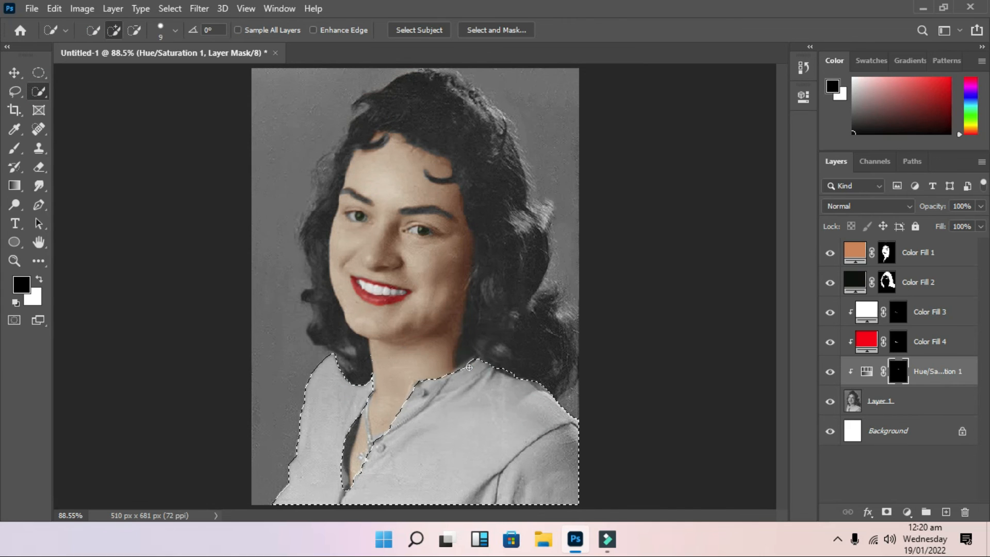
Step: Add a colorized Hue/Saturation adjustment over the selected blouse and tune it to a saturated coral red
left_click(906, 512)
left_click(899, 374)
left_click(666, 270)
left_click_drag(593, 195, 619, 192)
left_click_drag(637, 224, 670, 223)
left_click_drag(626, 188, 595, 191)
left_click_drag(671, 222, 705, 221)
left_click(763, 92)
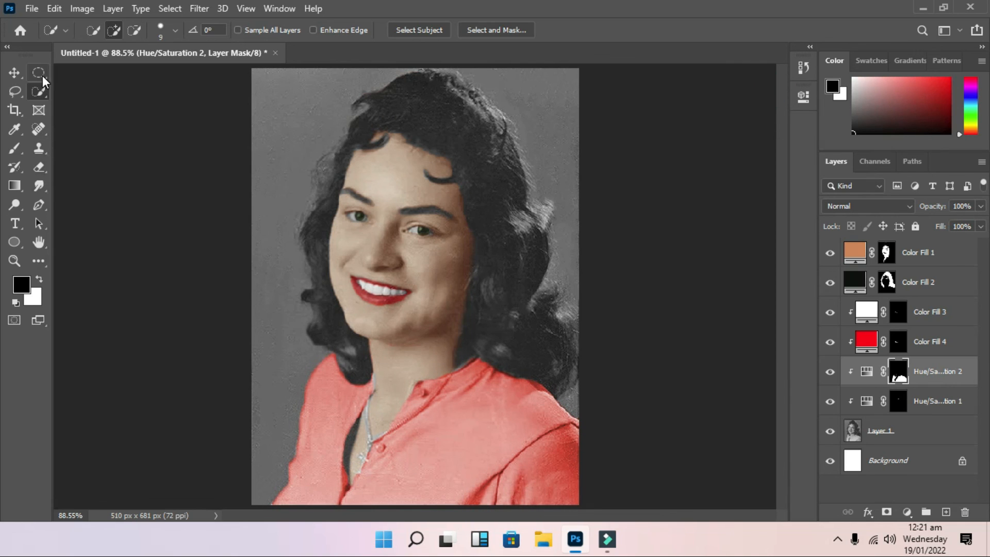
Step: Try to select the grey backdrop around the woman on Layer 1 with the Quick Selection tool
left_click(903, 438)
left_click(469, 96)
left_click(338, 92)
left_click(292, 231)
left_click(274, 342)
left_click(471, 90)
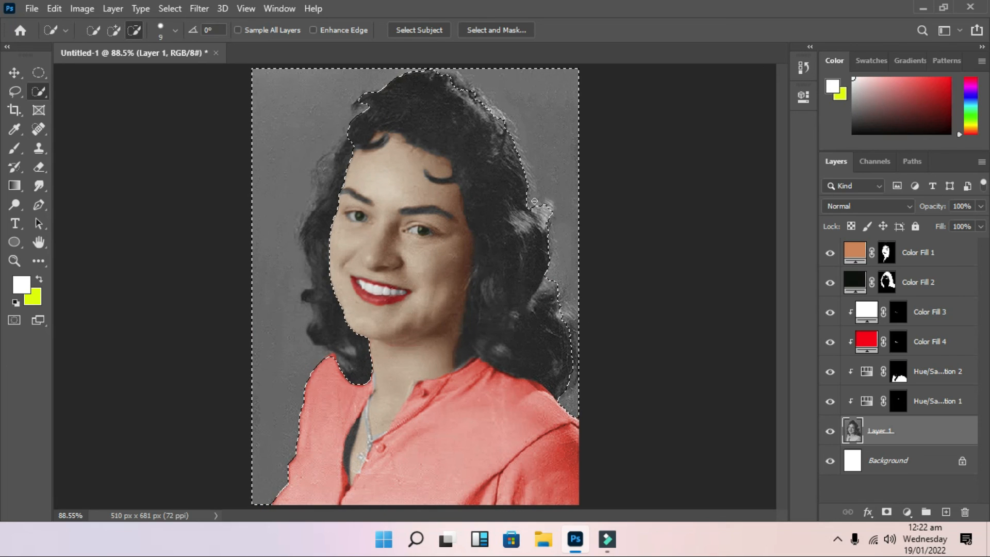
key("ctrl+d")
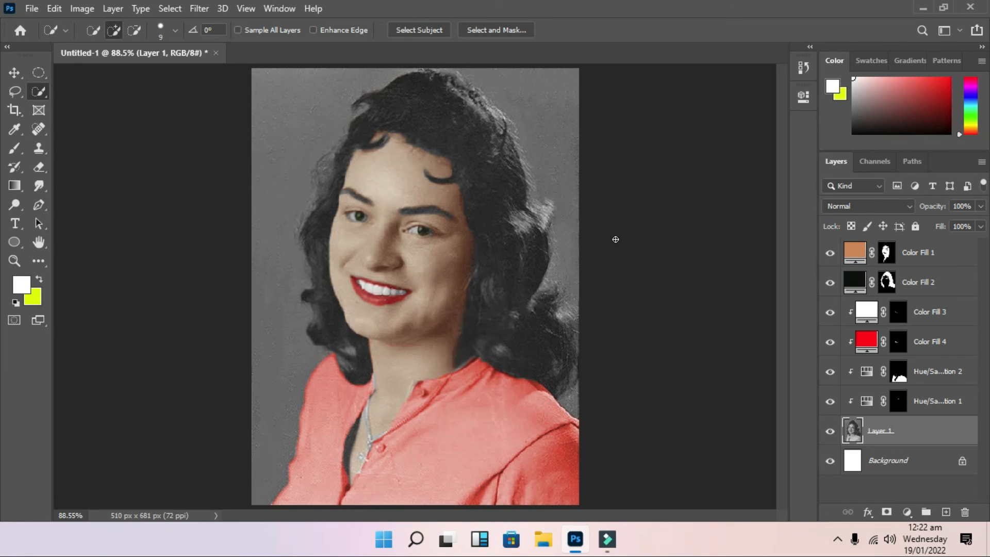